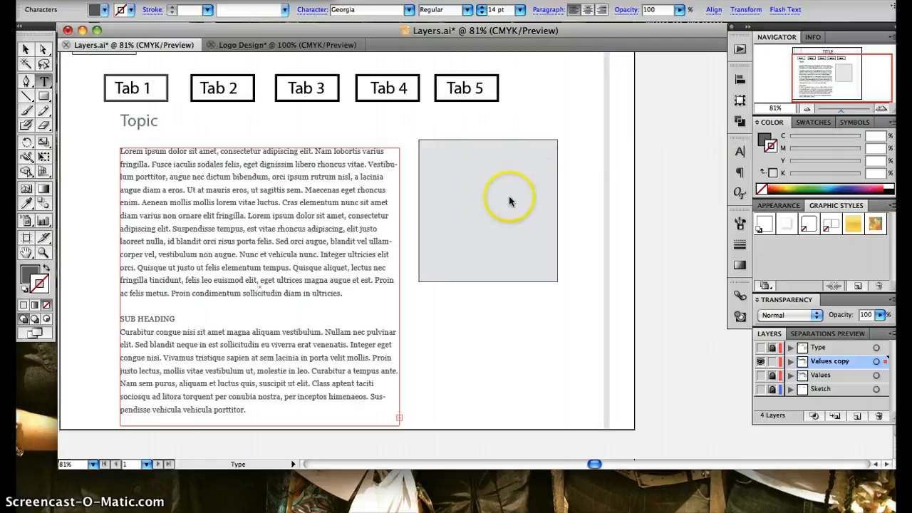
Step: Lock the Values copy layer and briefly show the Values layer to compare their text
scroll(509, 199, "up", 2)
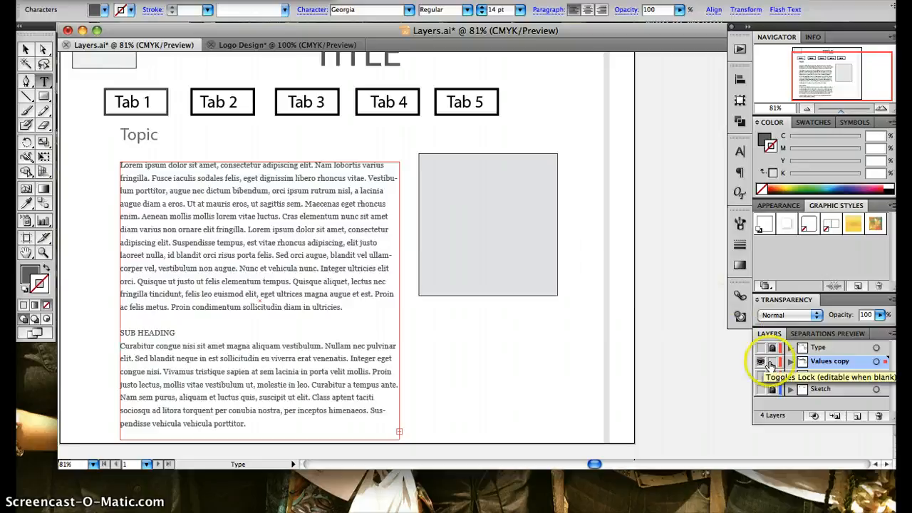
scroll(534, 295, "up", 3)
scroll(534, 295, "down", 1)
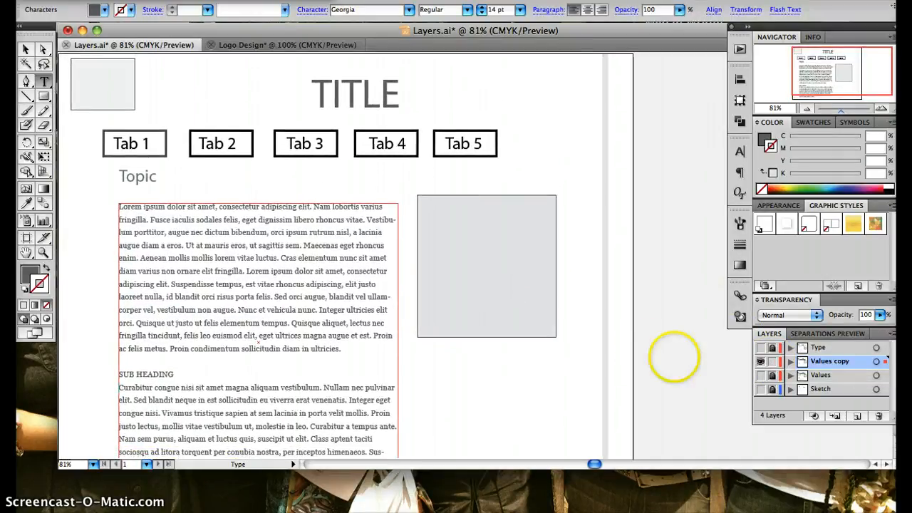
left_click(772, 361)
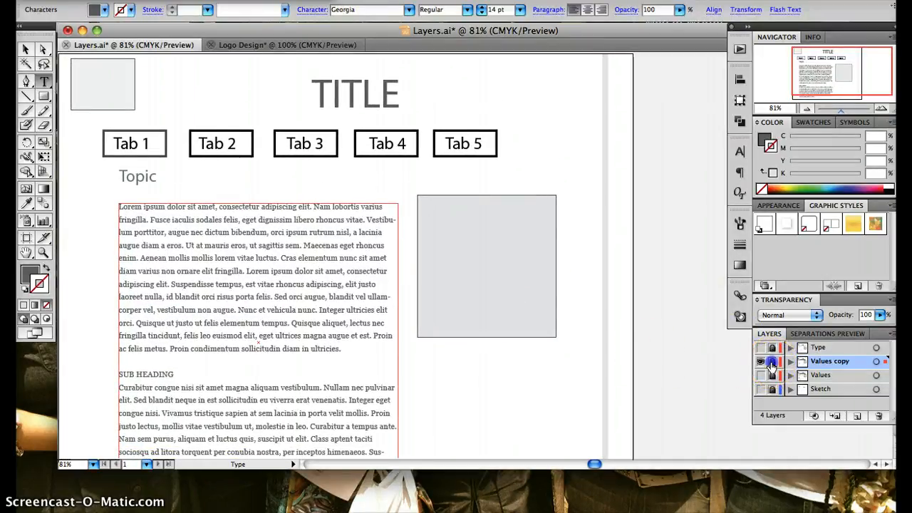
left_click(772, 375)
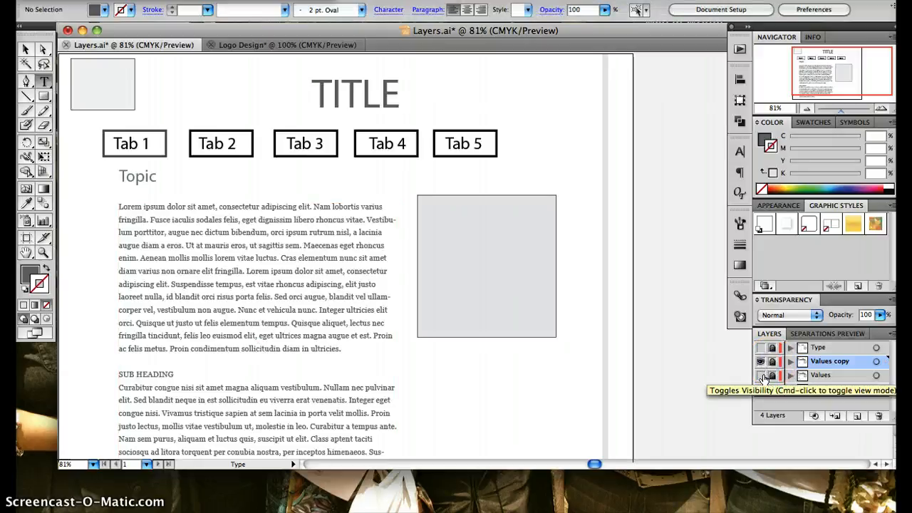
left_click(761, 375)
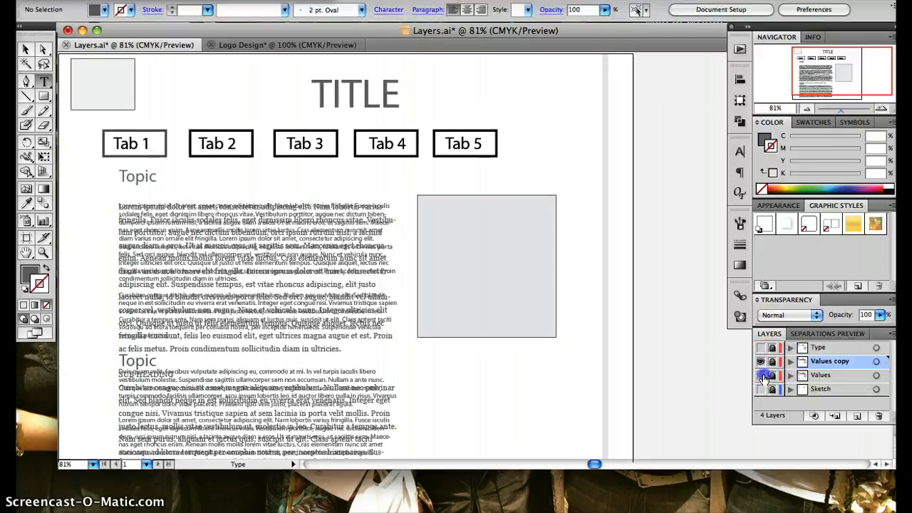
left_click(761, 375)
Step: View the Type layer's layout with the Values copy layer hidden, and return to showing only Values copy
left_click(761, 348)
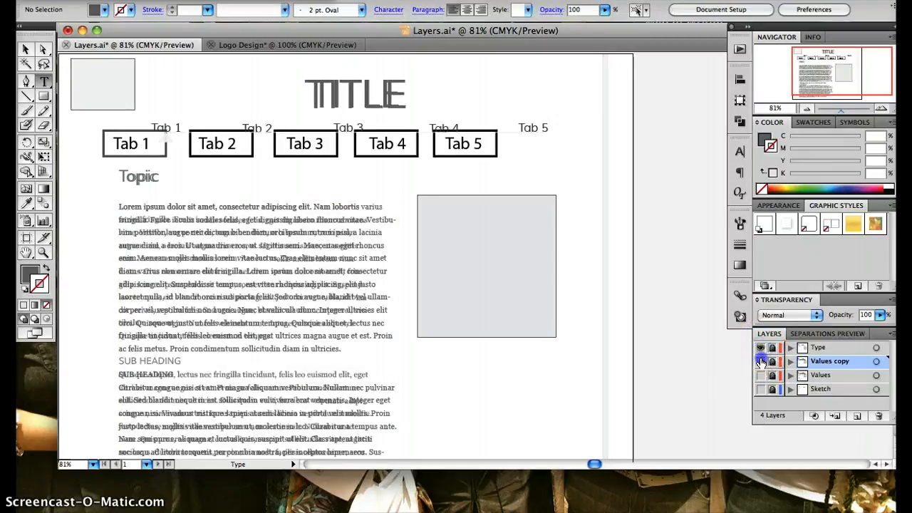
left_click(760, 362)
left_click(485, 294)
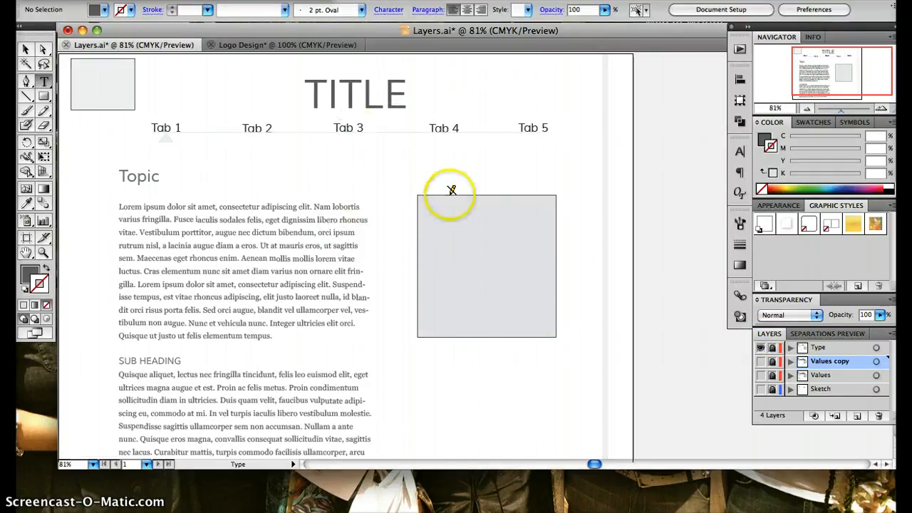
left_click(760, 361)
left_click(761, 349)
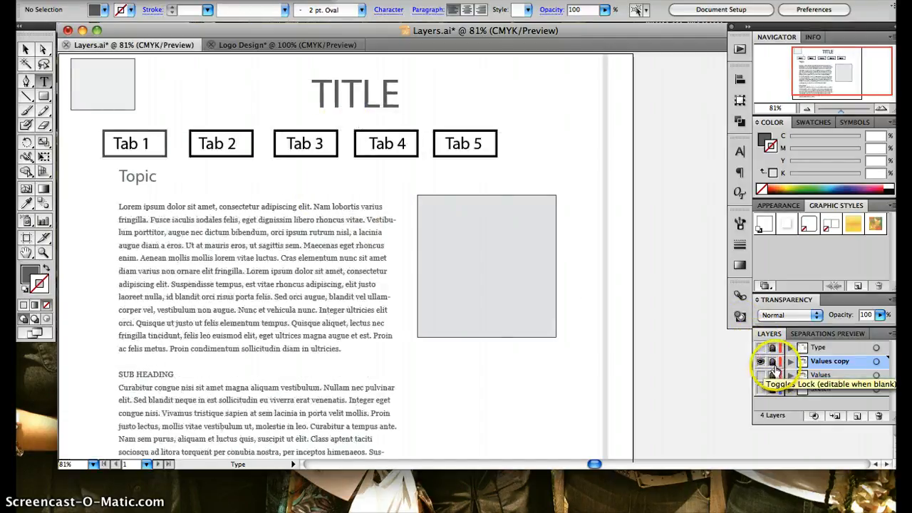
Step: Unlock the Values copy layer and make it the active layer
left_click(772, 361)
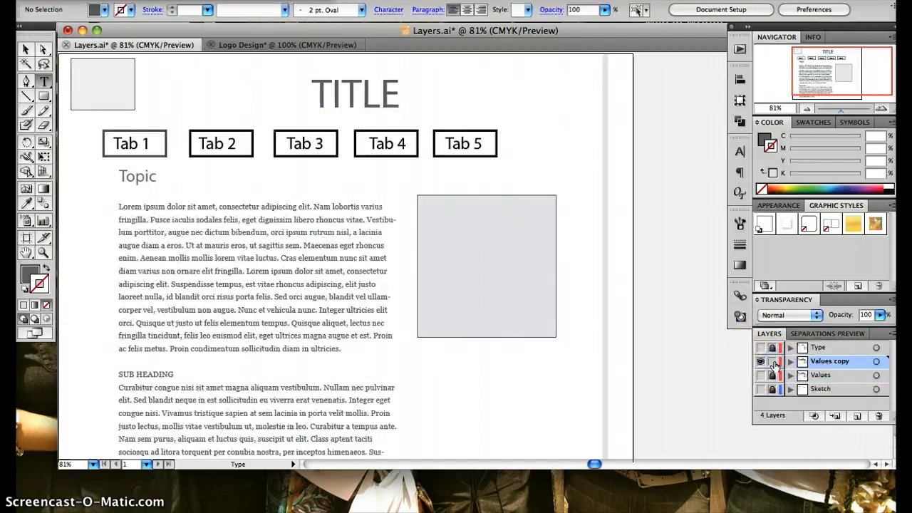
left_click(893, 335)
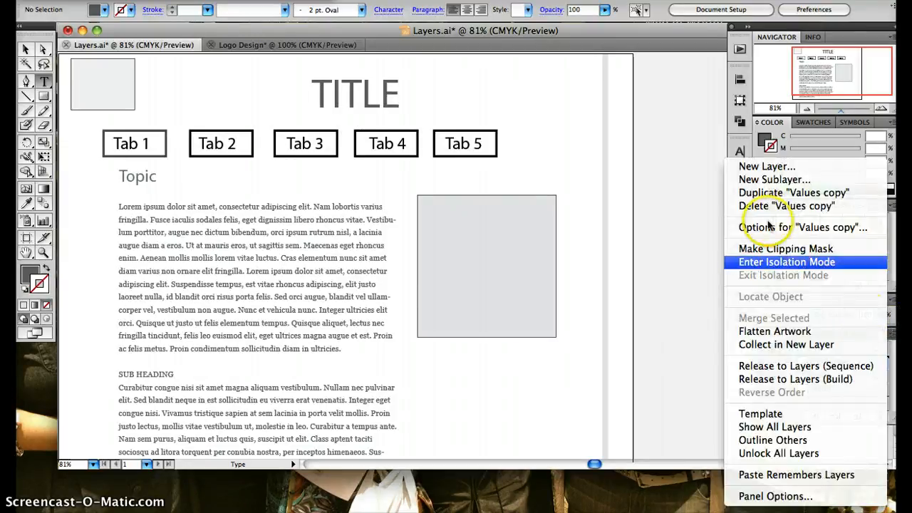
left_click(699, 281)
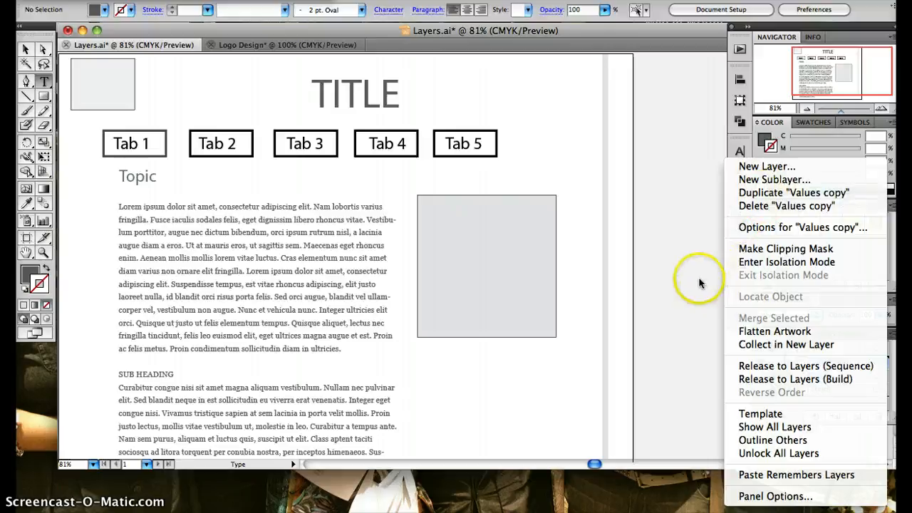
left_click(822, 362)
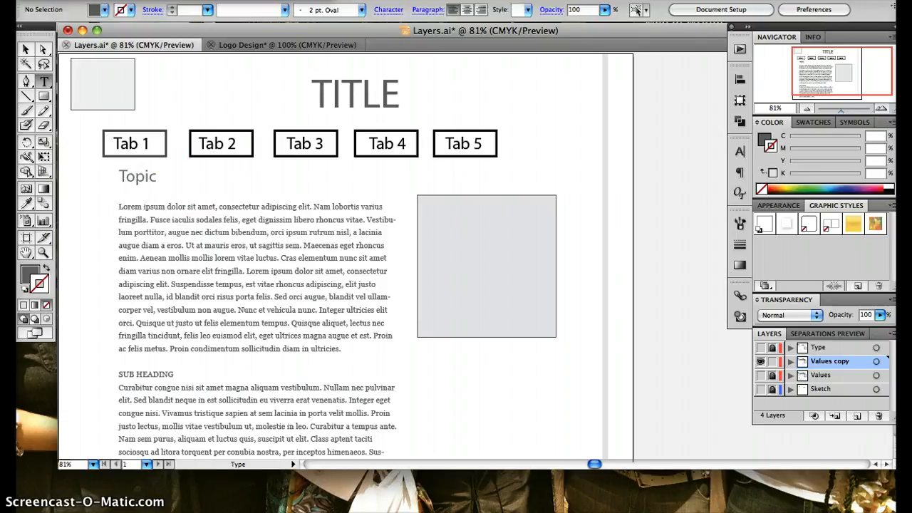
Step: Set the font of the whole body text block, including the sub heading, to Myriad
left_click(140, 258)
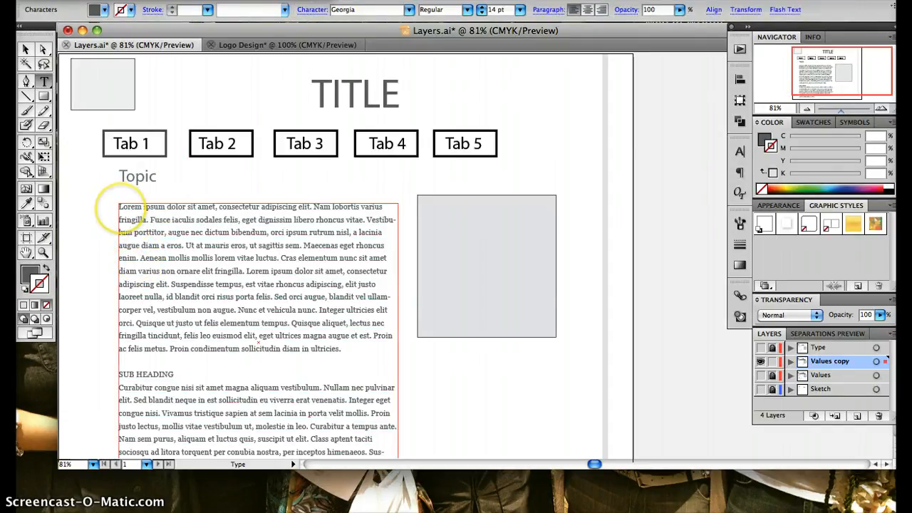
left_click_drag(119, 206, 421, 452)
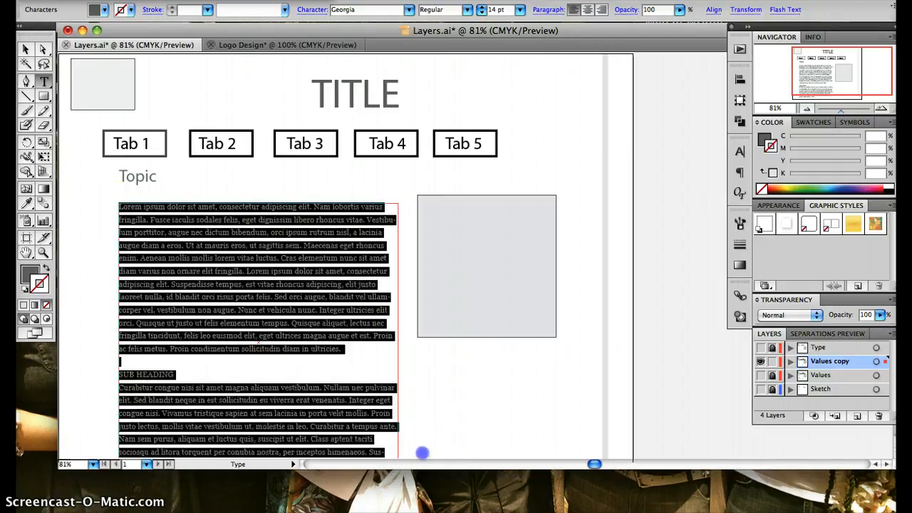
left_click(338, 10)
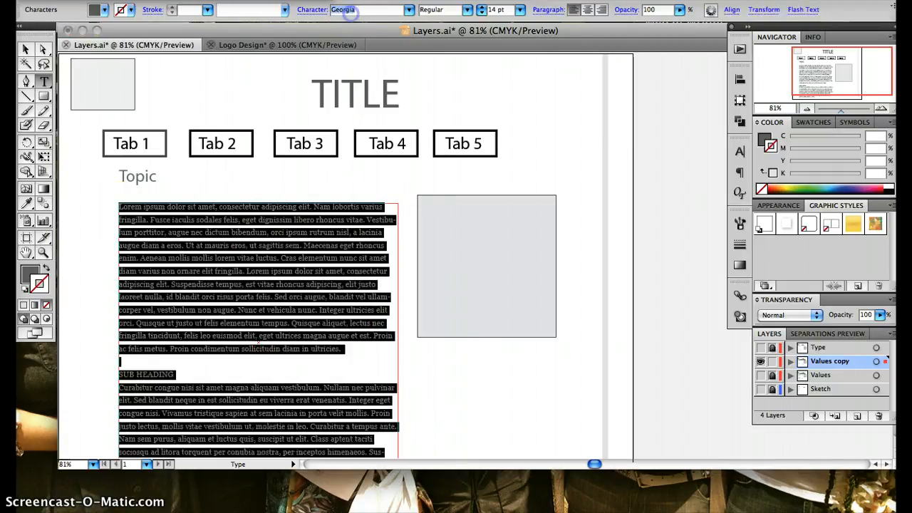
type("Myriad")
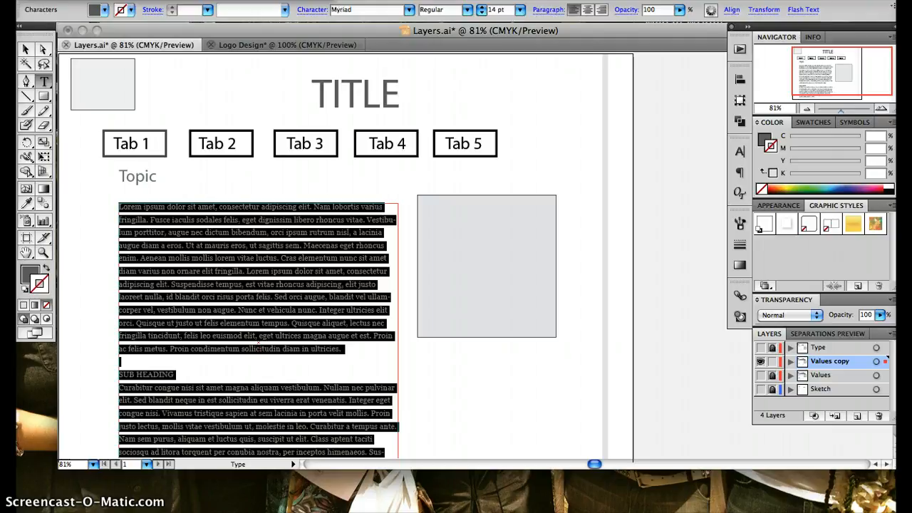
key("Return")
left_click(227, 275)
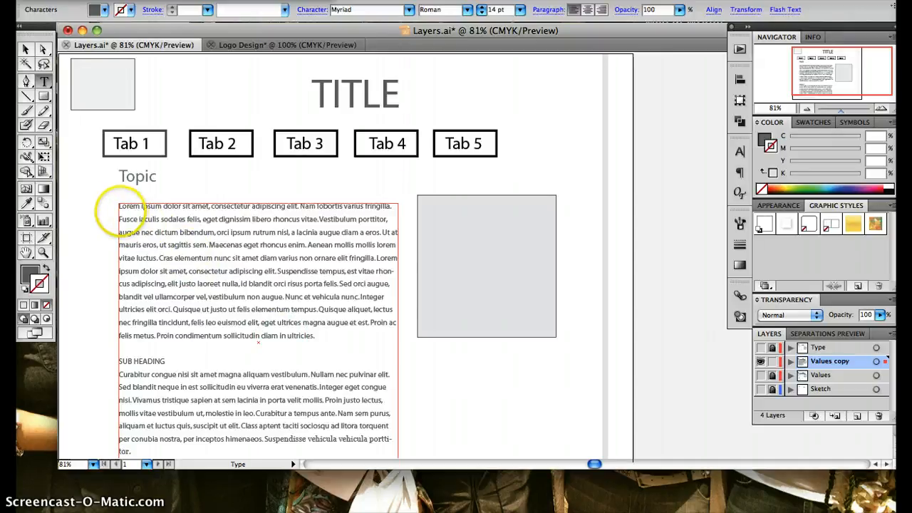
Step: Change the font of the whole body text block back to Georgia
left_click_drag(118, 207, 407, 454)
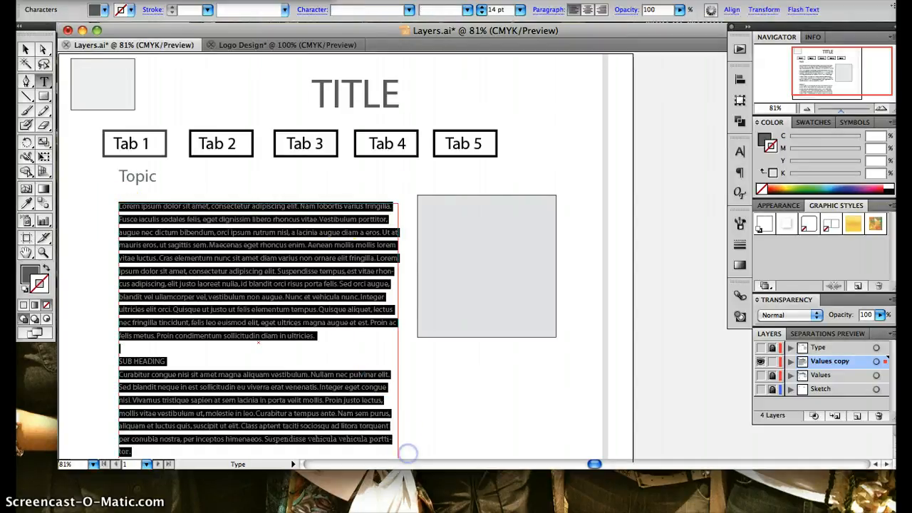
left_click(409, 12)
scroll(408, 12, "up", 20)
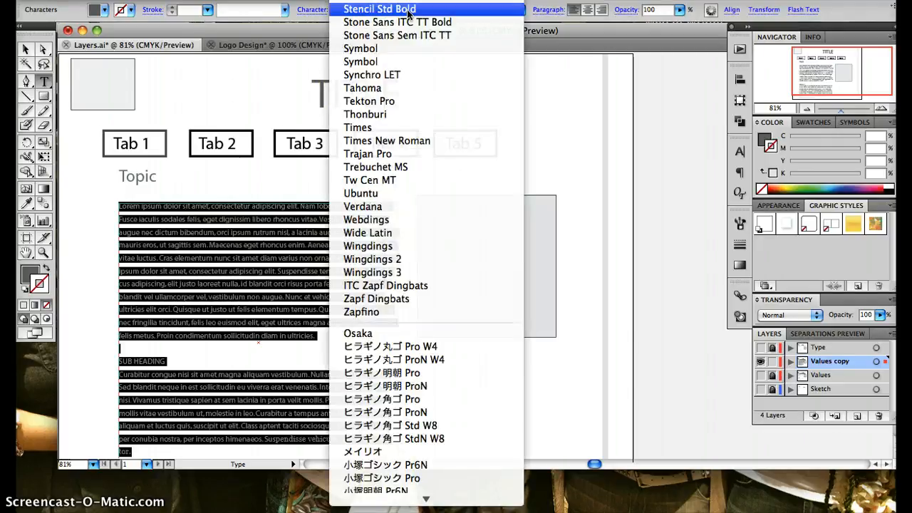
scroll(409, 12, "up", 5)
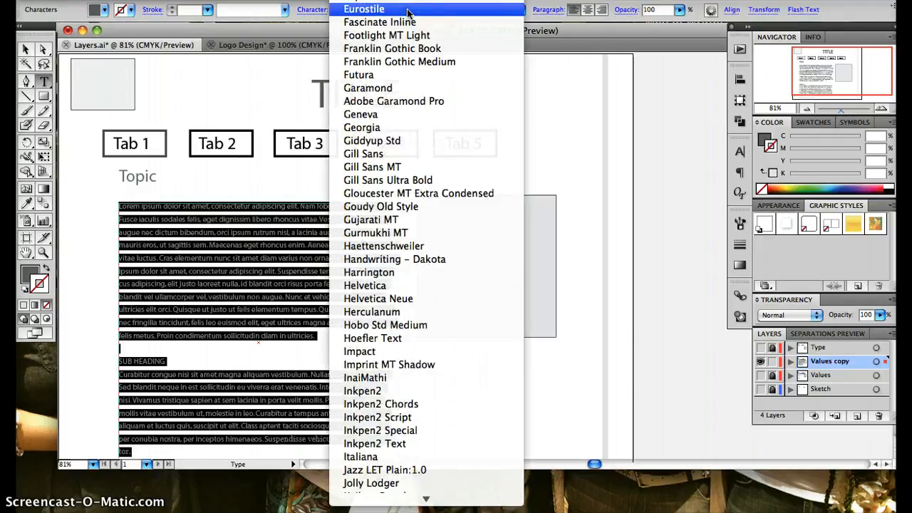
left_click(390, 129)
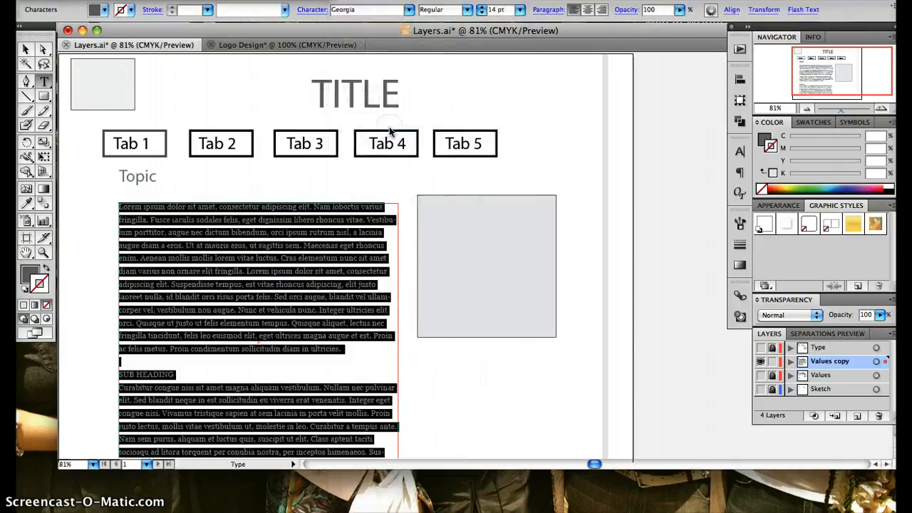
left_click(251, 322)
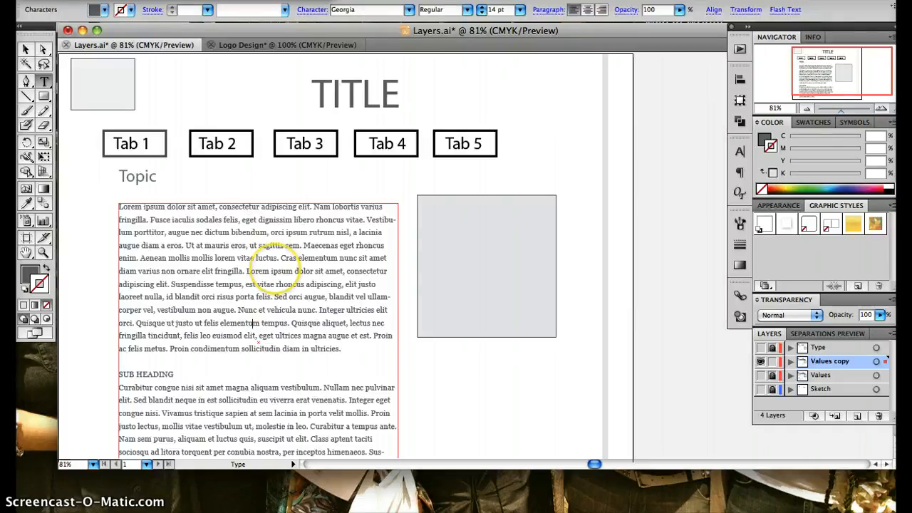
Step: Check the body text's size and leading in its character settings
left_click(282, 258)
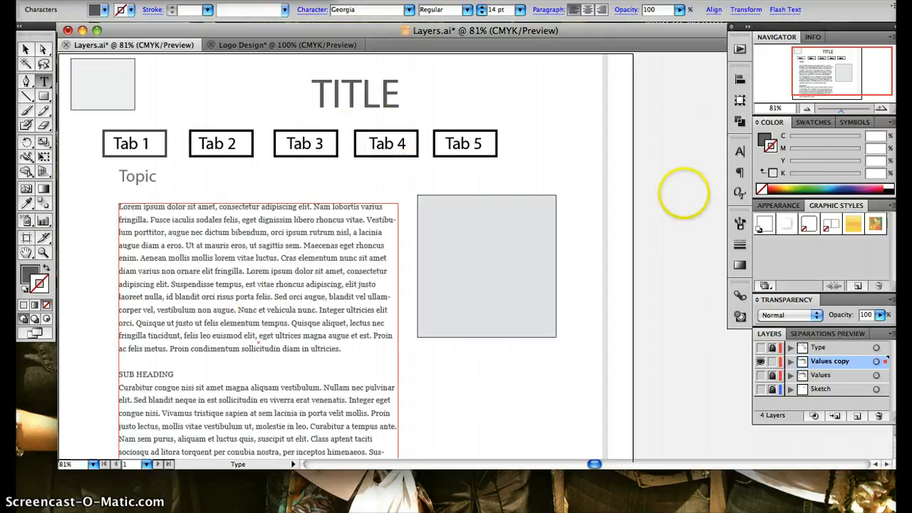
left_click(740, 151)
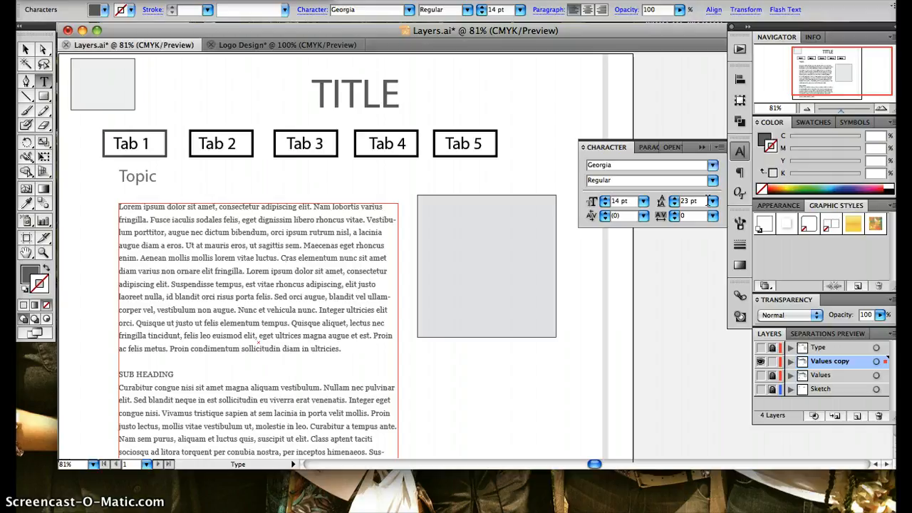
left_click(701, 147)
left_click(547, 223)
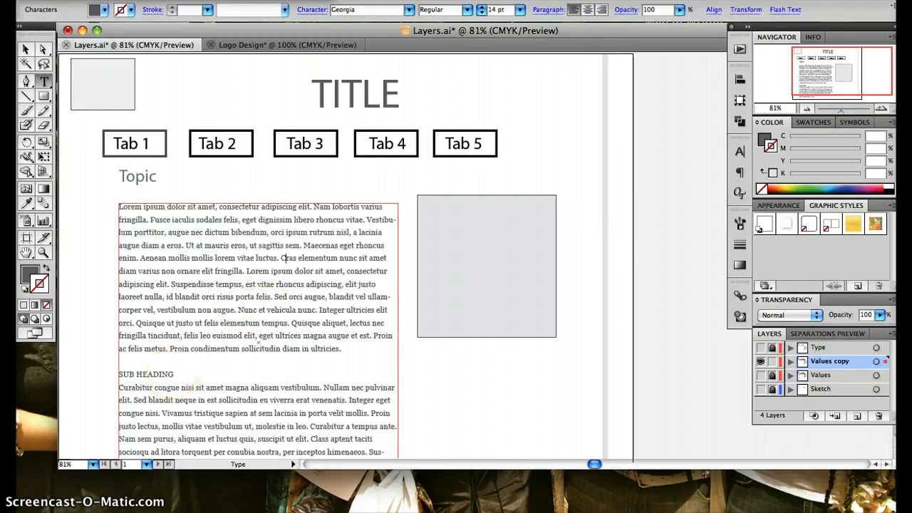
Step: Apply a light gray fill swatch to the SUB HEADING line in the body text
left_click_drag(175, 376, 117, 374)
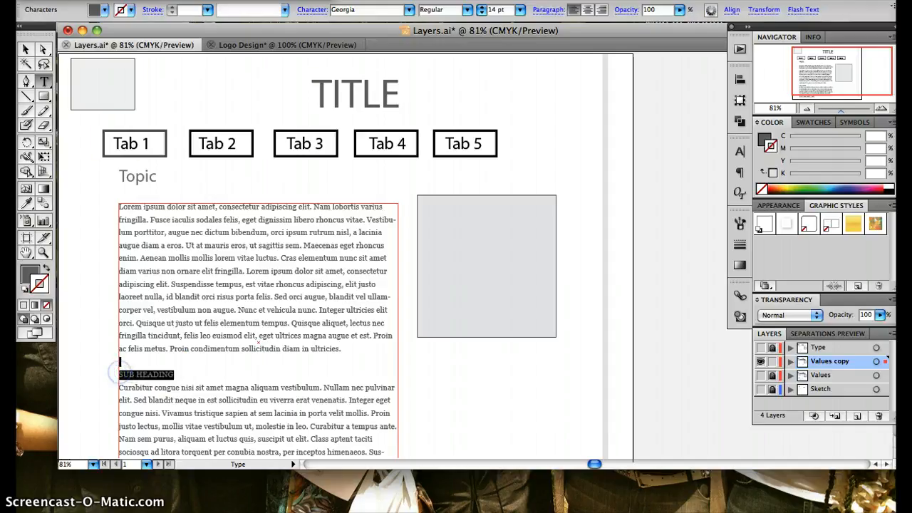
left_click(104, 10)
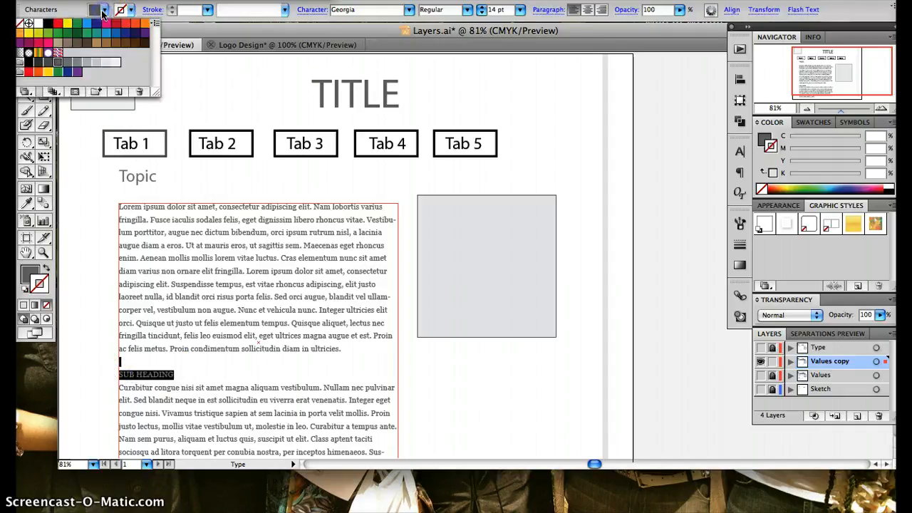
left_click(86, 62)
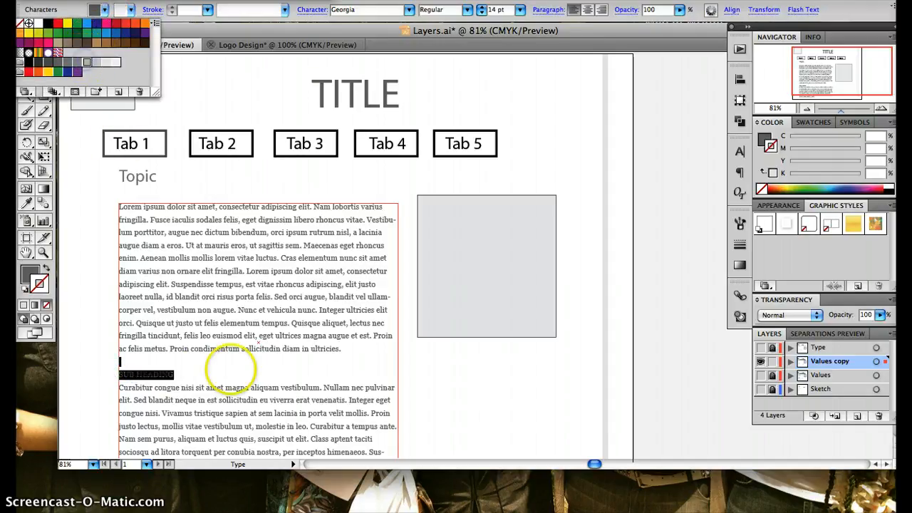
left_click(234, 382)
right_click(234, 383)
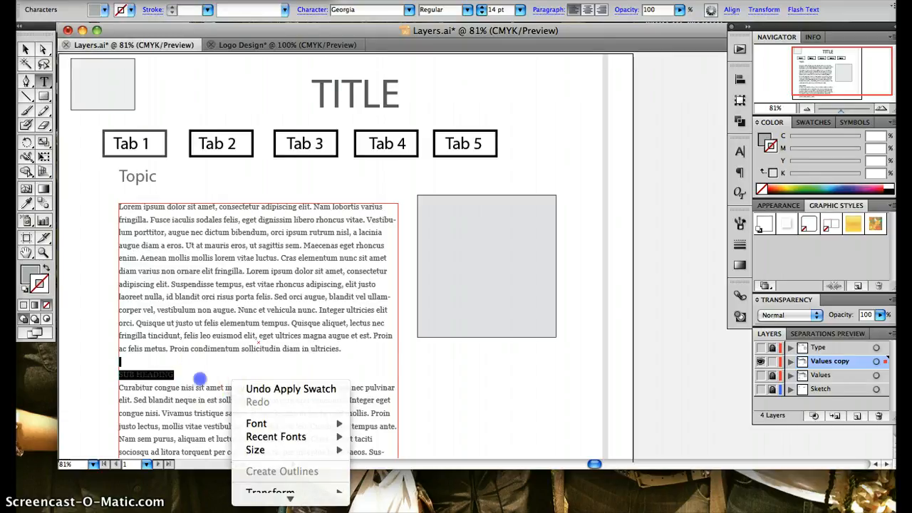
left_click(199, 378)
left_click(200, 380)
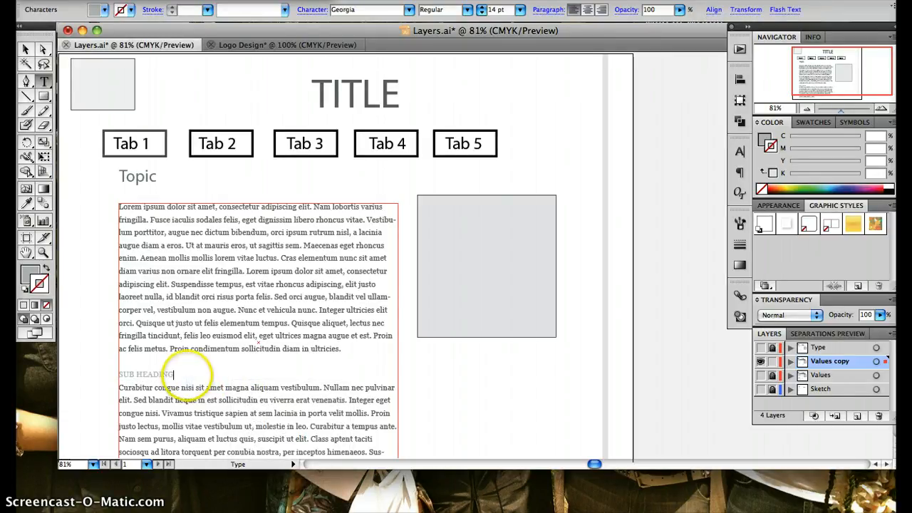
Step: Recolor the SUB HEADING line with the next darker gray fill swatch
left_click_drag(175, 374, 117, 372)
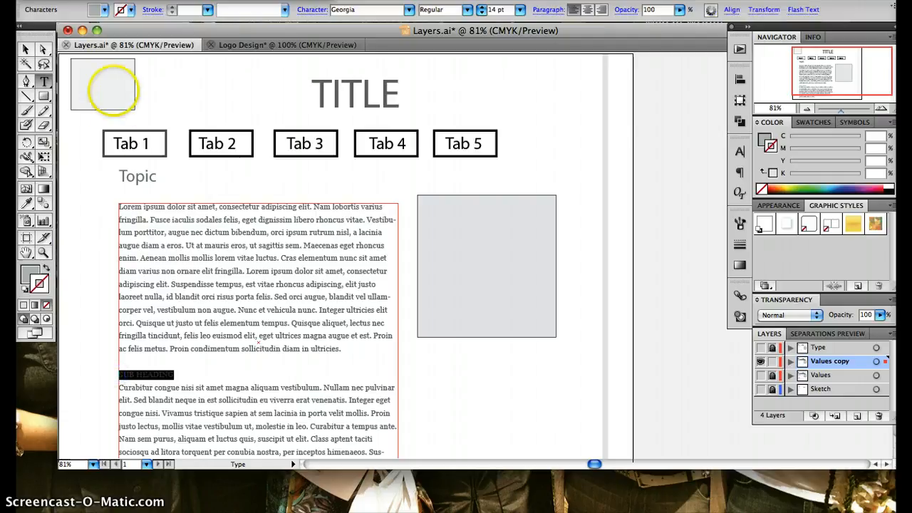
left_click(104, 10)
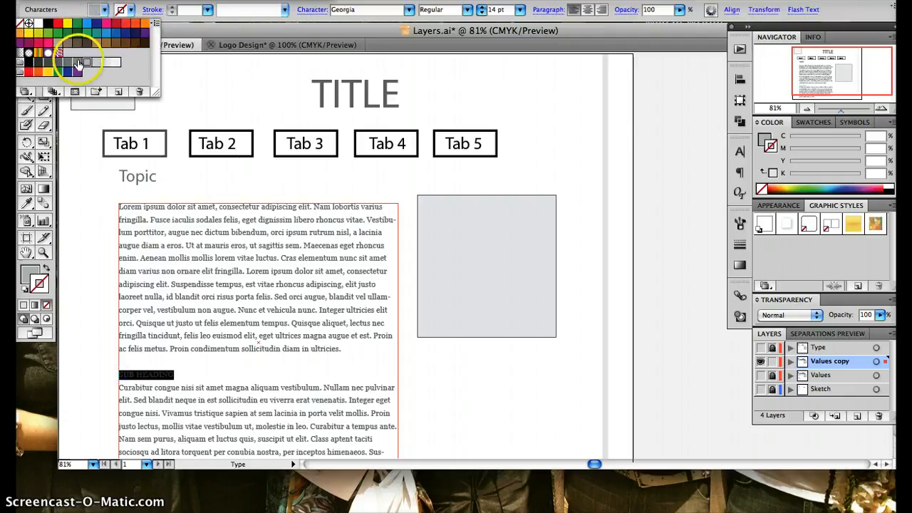
left_click(78, 62)
left_click(195, 367)
left_click(195, 366)
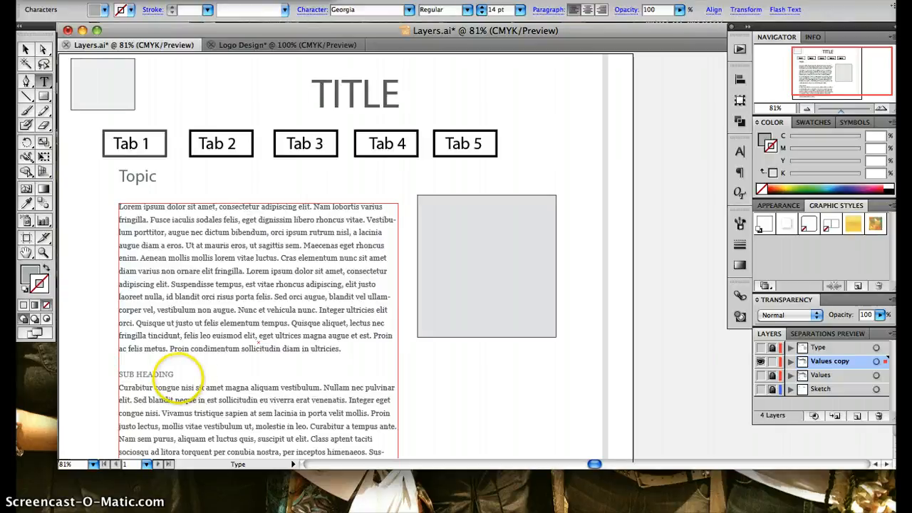
Step: Inspect the character settings of the SUB HEADING line and the Topic heading
left_click_drag(174, 376, 114, 376)
left_click(217, 372)
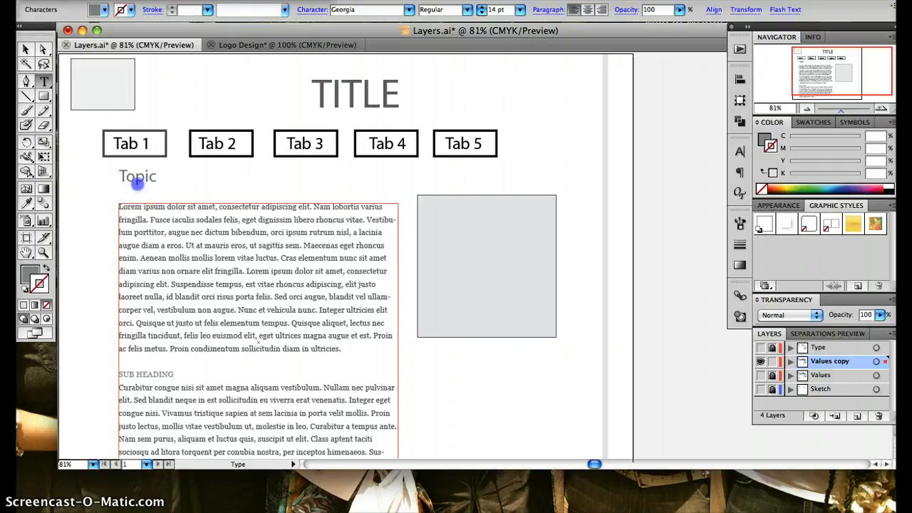
left_click(136, 177)
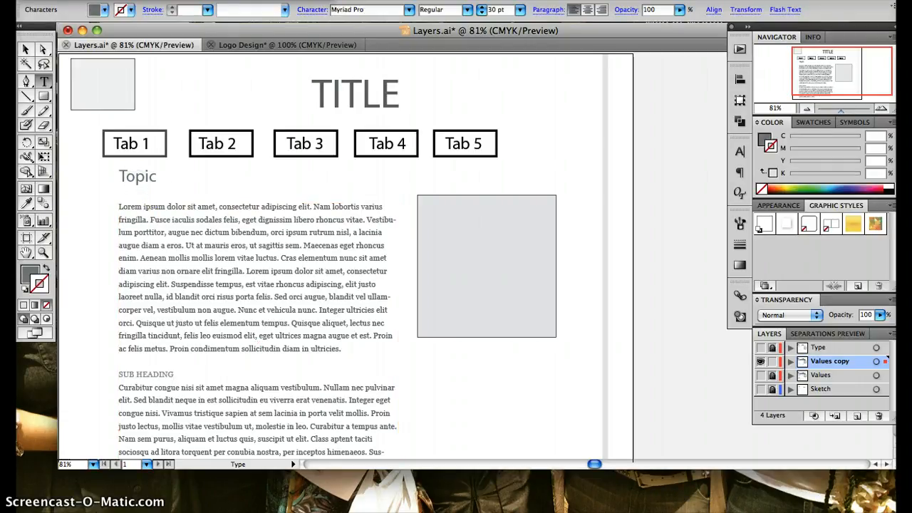
Step: Switch to Google Web Fonts in Firefox and close the collection download dialog
left_click(169, 184)
left_click(168, 175)
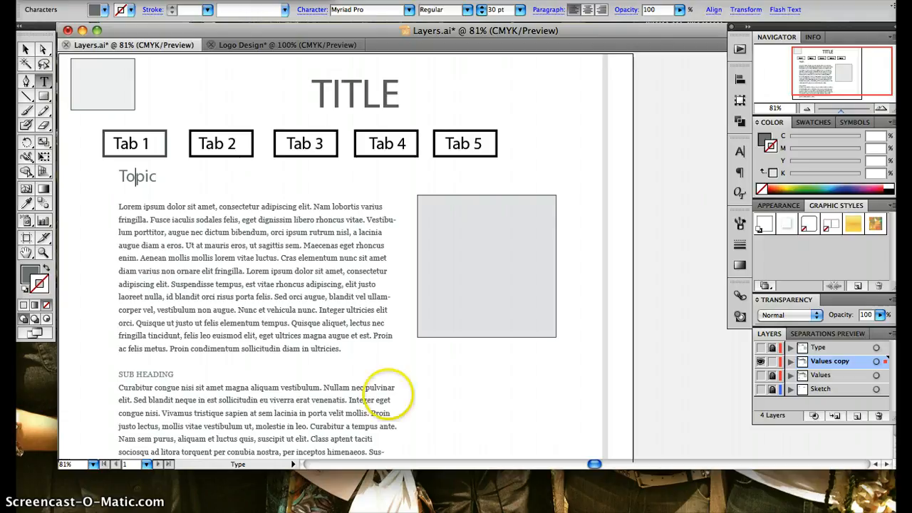
mouse_move(549, 507)
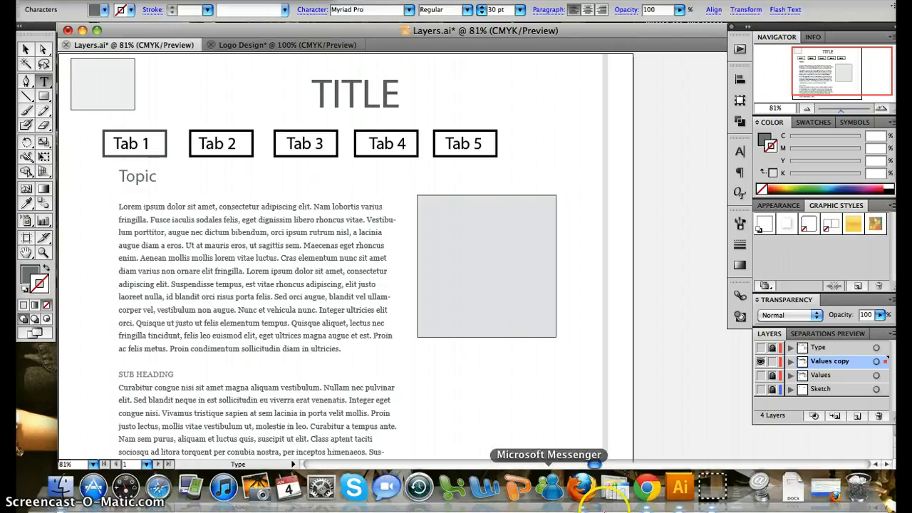
left_click(588, 503)
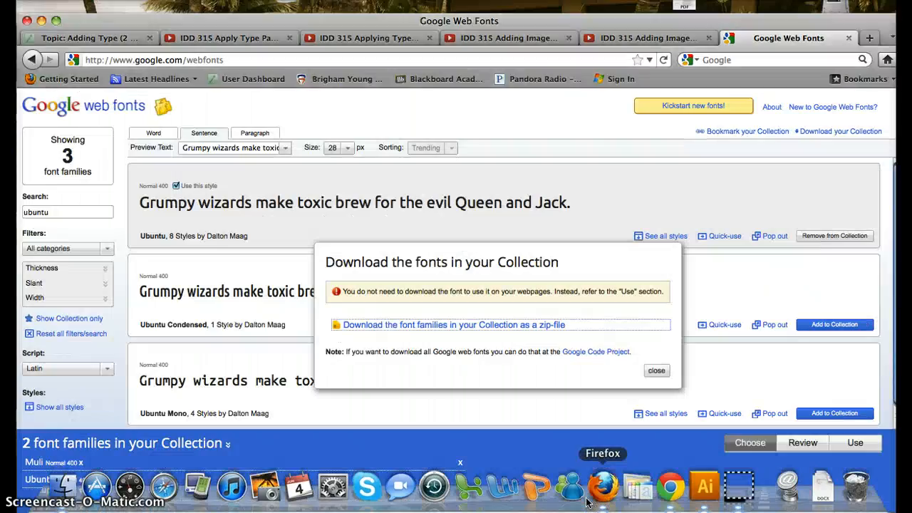
left_click(655, 372)
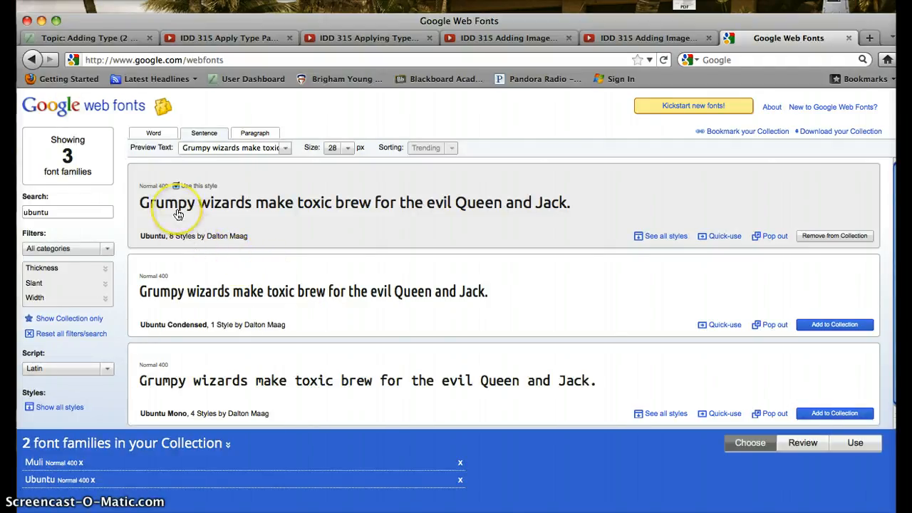
Step: Show all styles of the Ubuntu font family and review their weights and italics
scroll(300, 303, "down", 1)
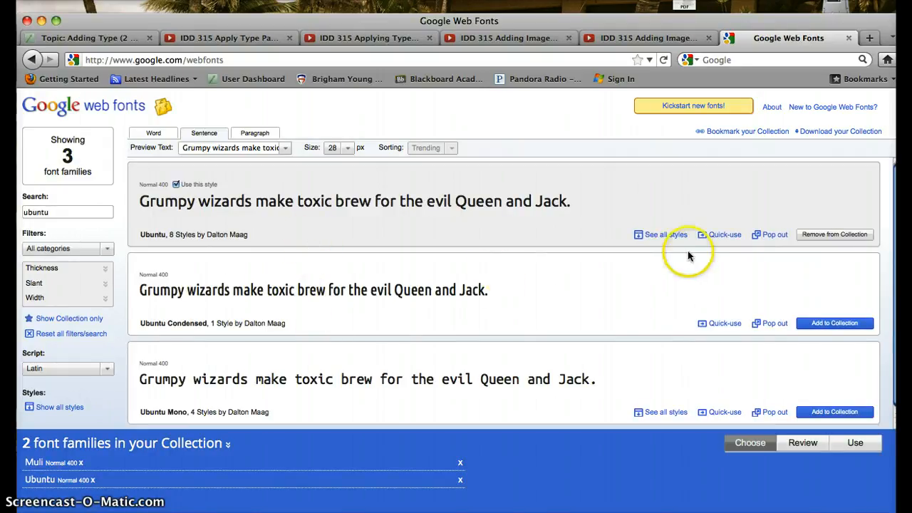
left_click(667, 236)
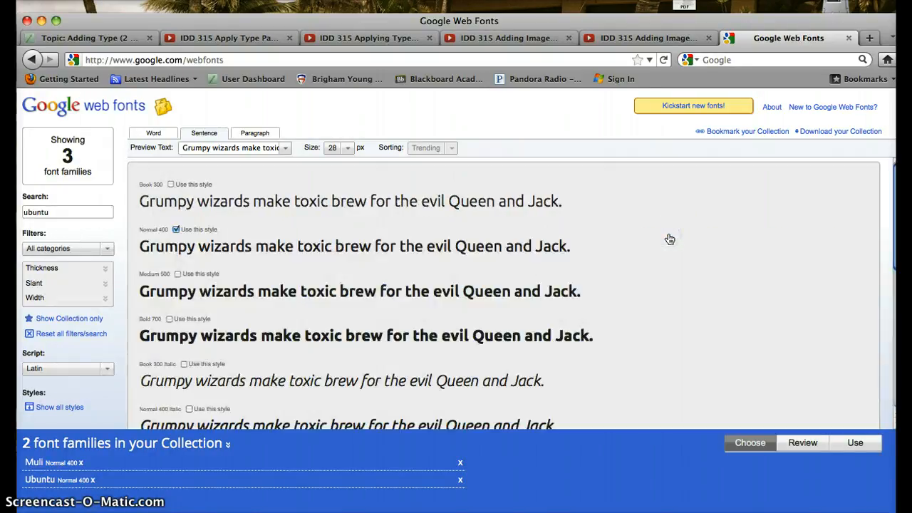
scroll(703, 285, "down", 5)
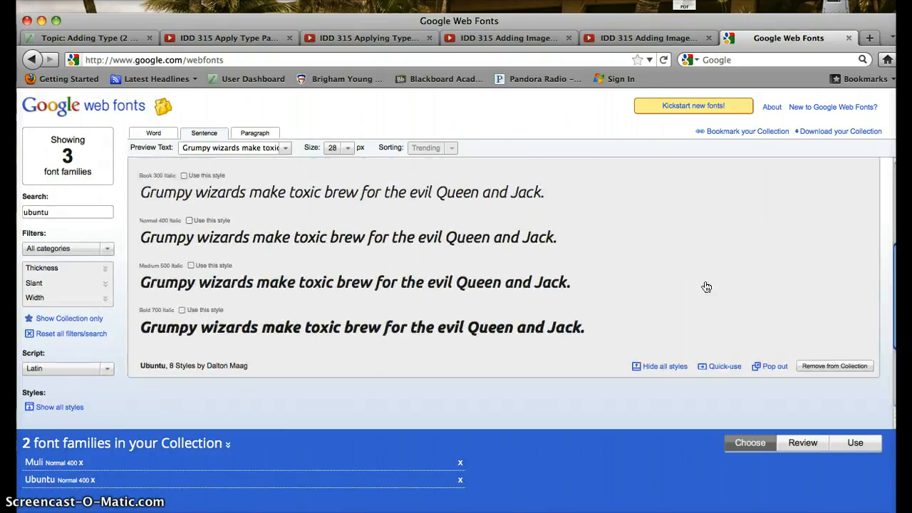
scroll(706, 286, "up", 5)
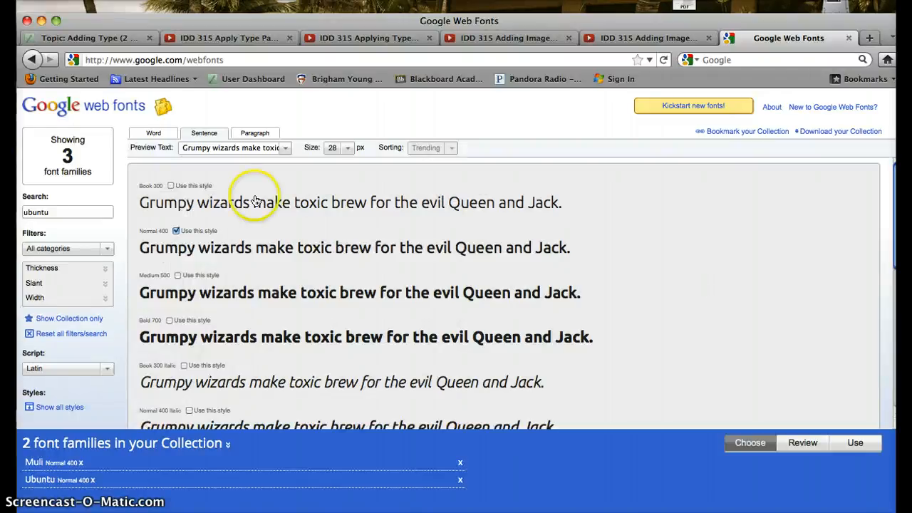
Step: Search the web fonts for "muli" and show all styles of the Muli family
double_click(90, 213)
type("muli")
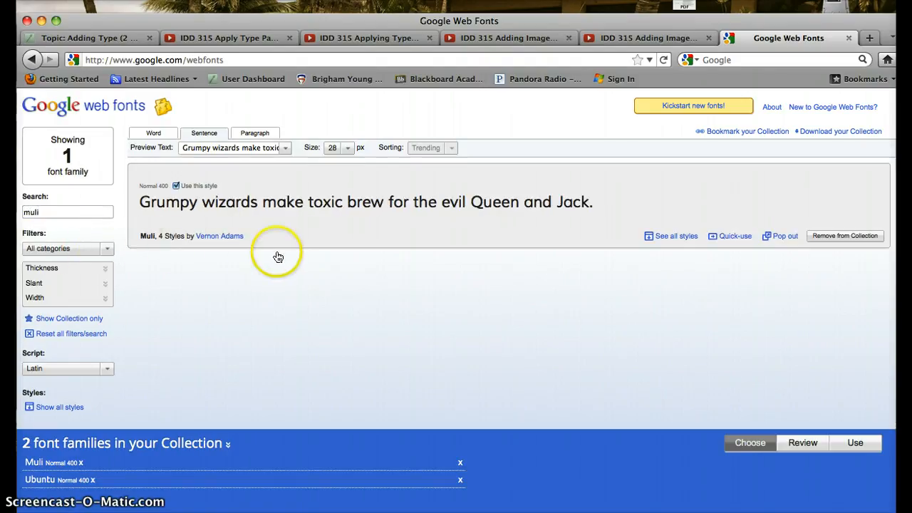
left_click(665, 235)
left_click(662, 244)
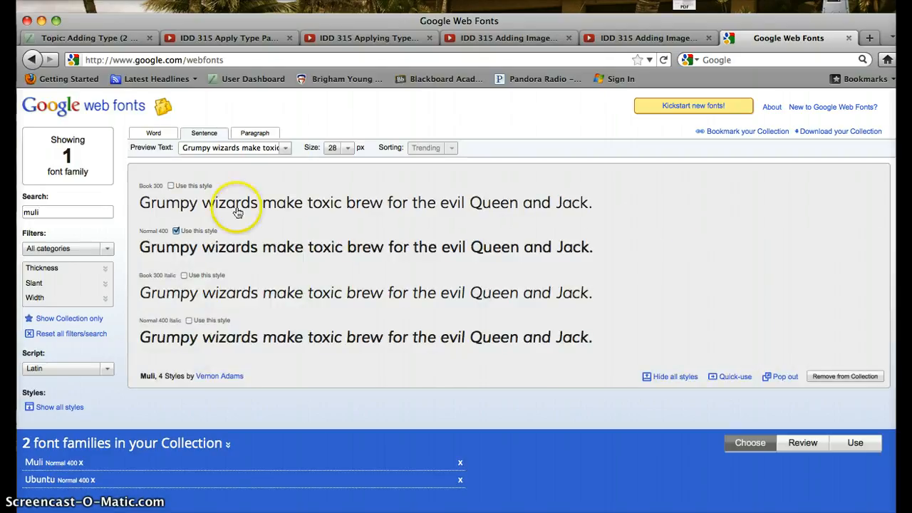
Step: Add Muli's Book 300 Italic and Normal 400 Italic styles to the collection, and switch back to Illustrator
left_click(185, 276)
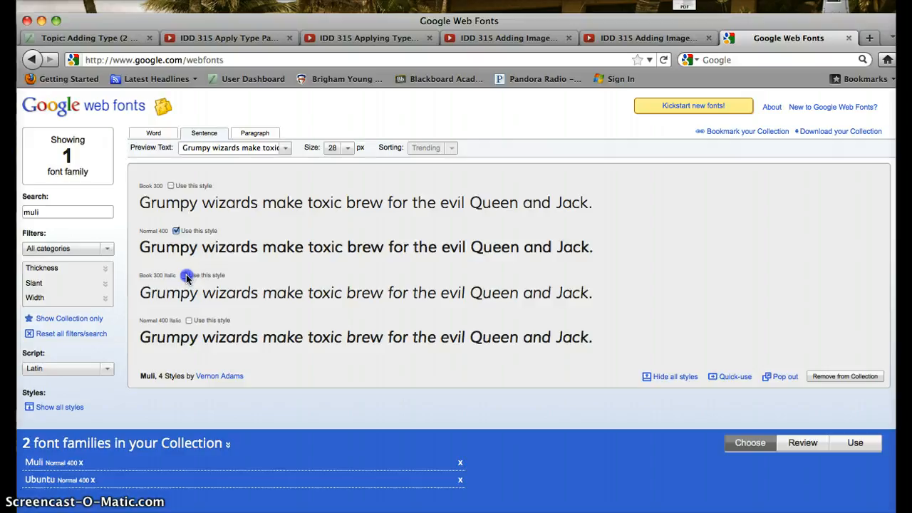
left_click(189, 321)
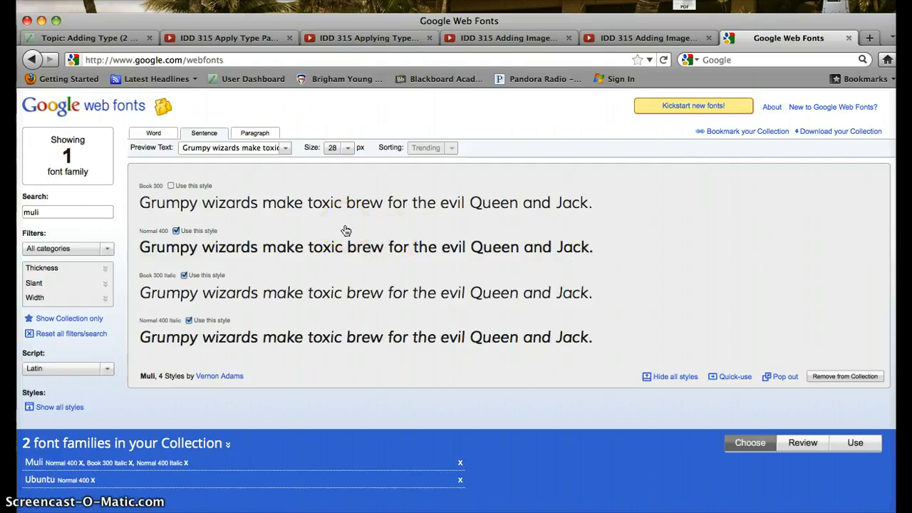
mouse_move(432, 503)
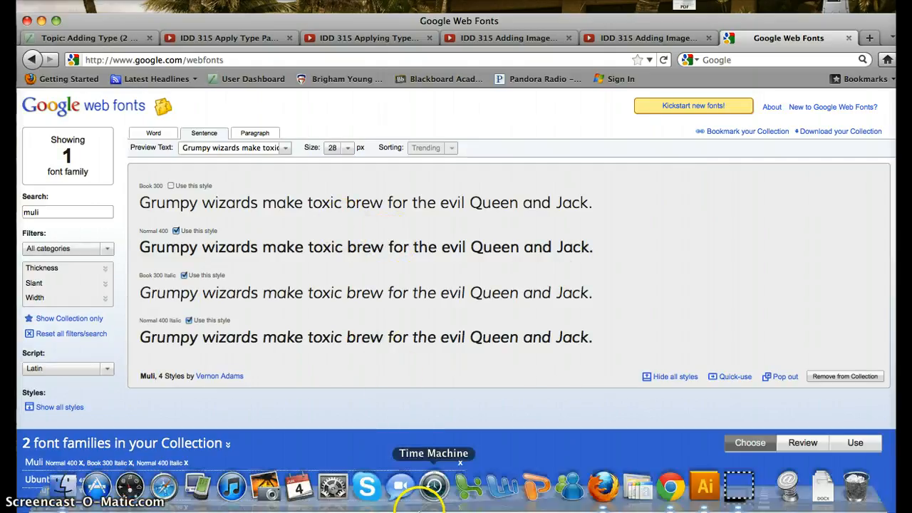
left_click(703, 489)
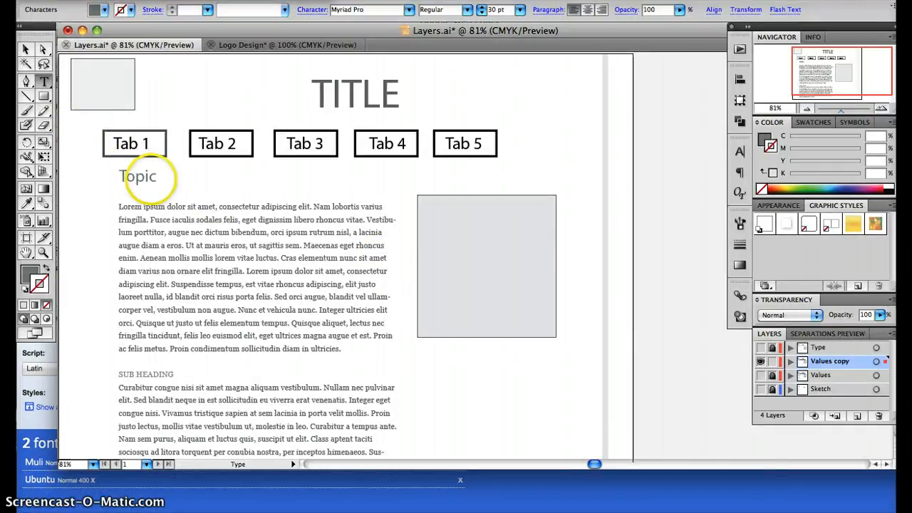
Step: Try Muli as the font of the Topic heading
left_click(126, 177)
double_click(126, 178)
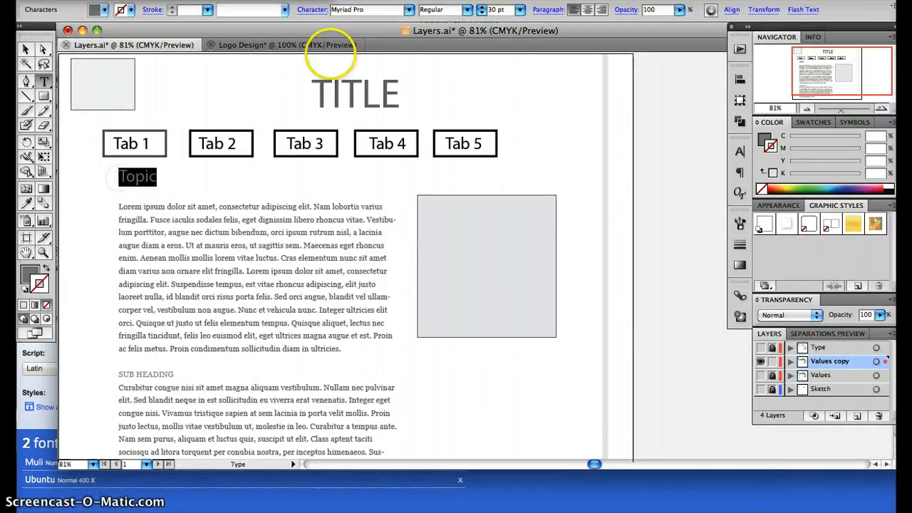
left_click(370, 11)
type("Muli")
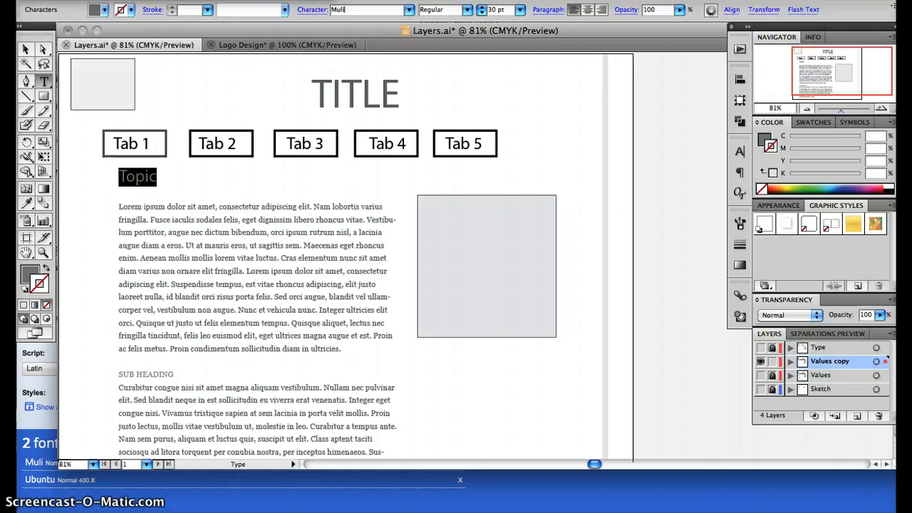
key("Return")
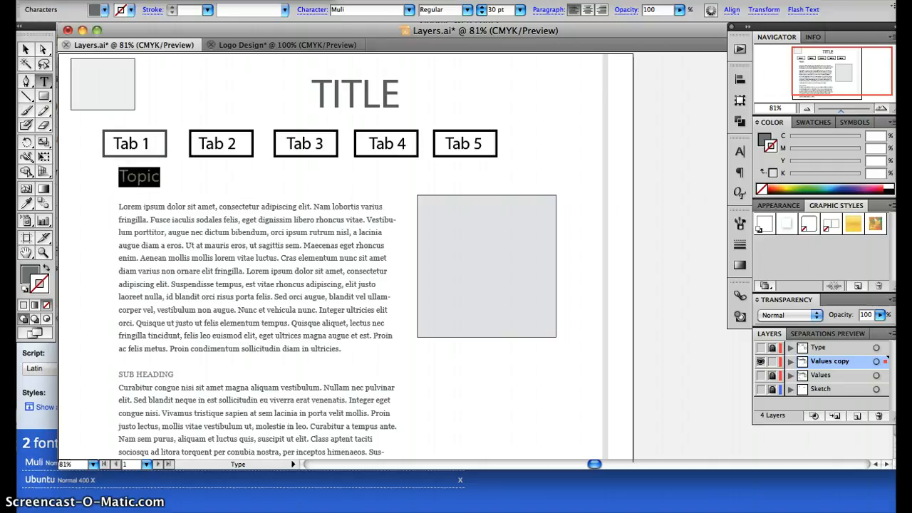
left_click(201, 249)
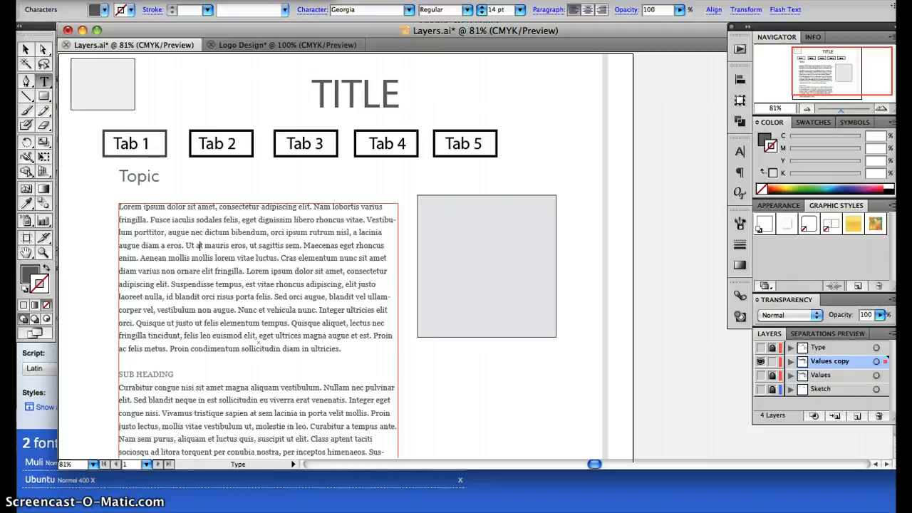
Step: Set the font of the Topic heading to Ubuntu
left_click_drag(163, 179, 116, 182)
left_click(354, 9)
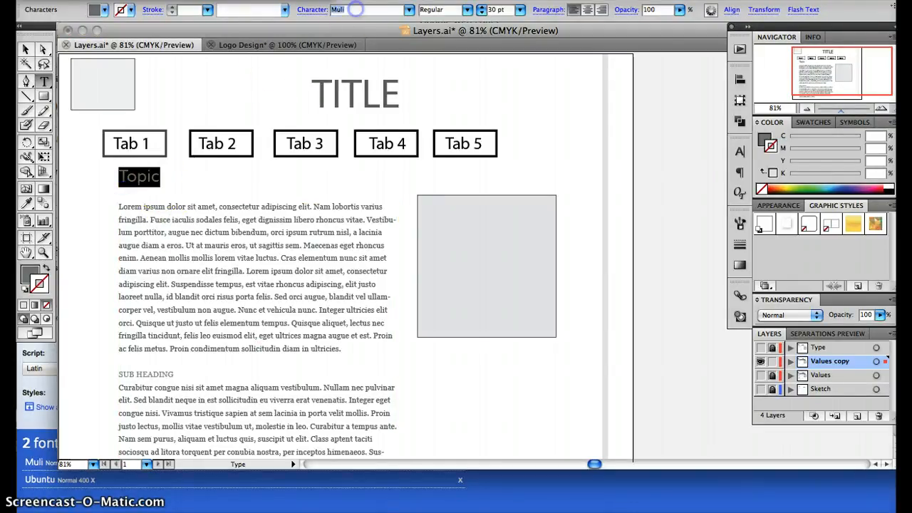
type("Ubuntu")
left_click(255, 220)
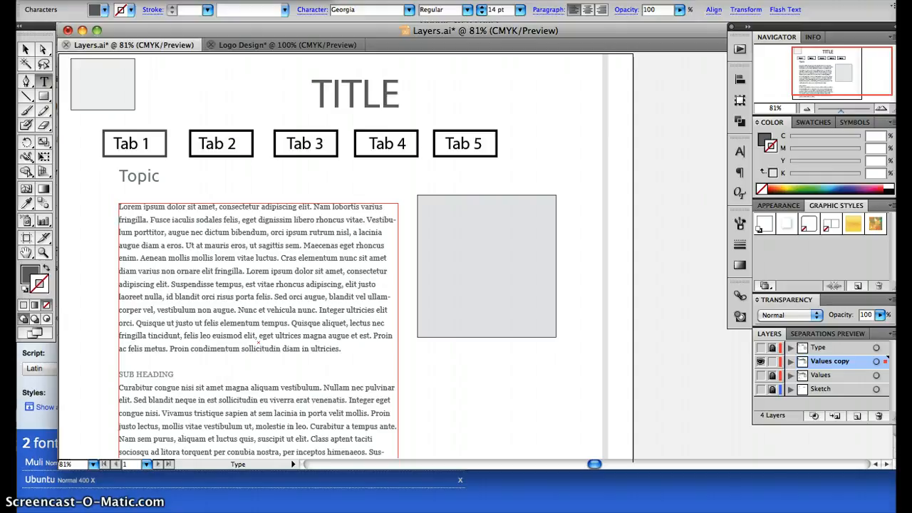
Step: Shrink the rectangle around Tab 1 to about two thirds of its width and half its height
left_click(25, 49)
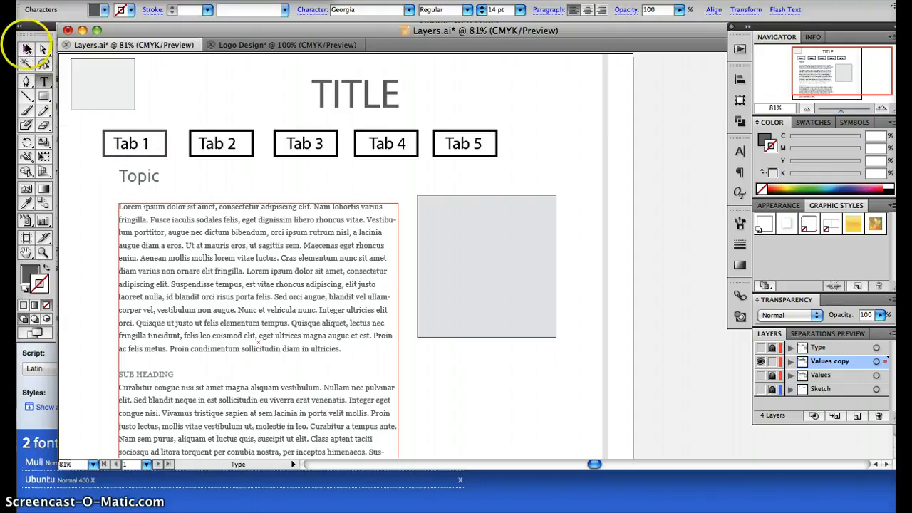
left_click(164, 139)
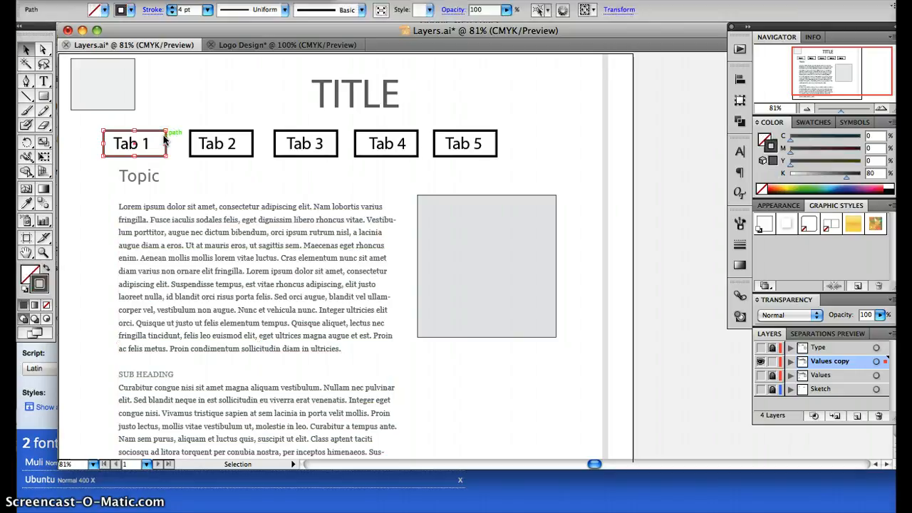
left_click_drag(165, 132, 143, 144)
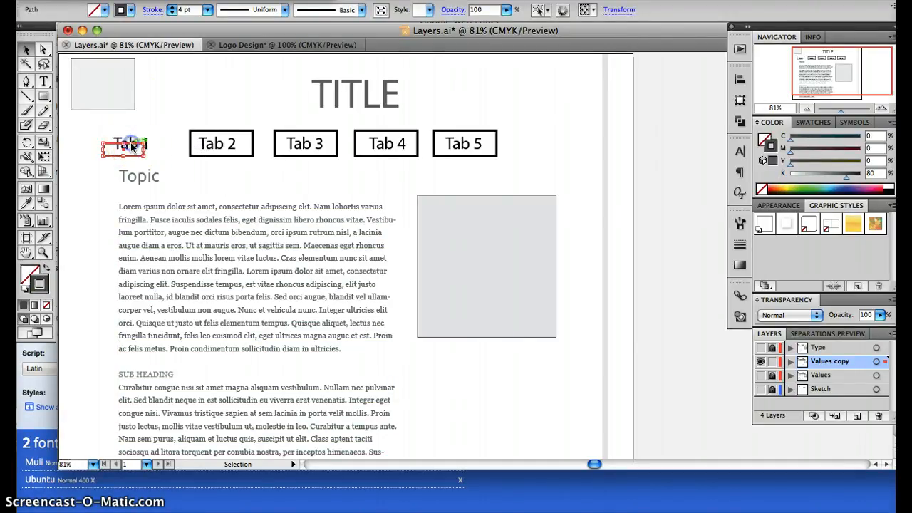
Step: Delete the old Tab 1 label and enter the text "Tab 1" as area type inside the smaller rectangle
left_click(131, 147)
mouse_move(148, 135)
left_mouse_down()
mouse_move(126, 150)
mouse_move(142, 135)
left_mouse_up()
left_click(132, 149)
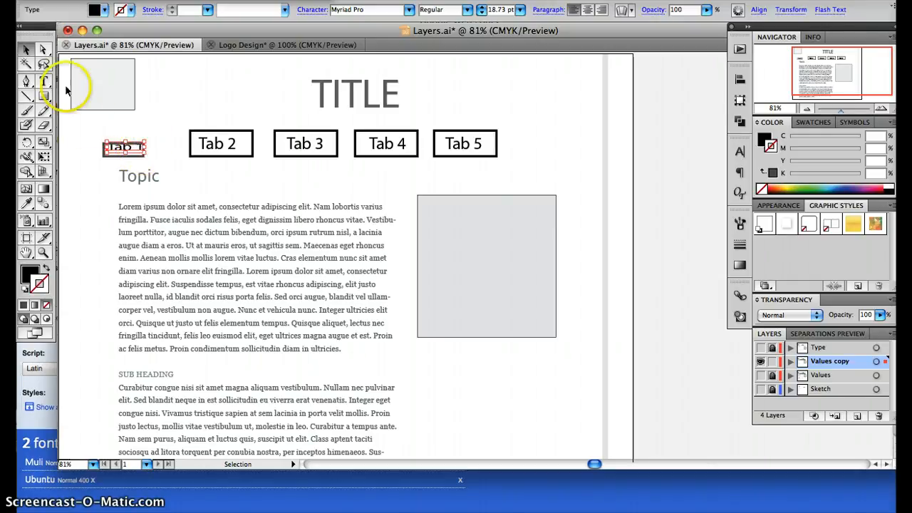
key("Delete")
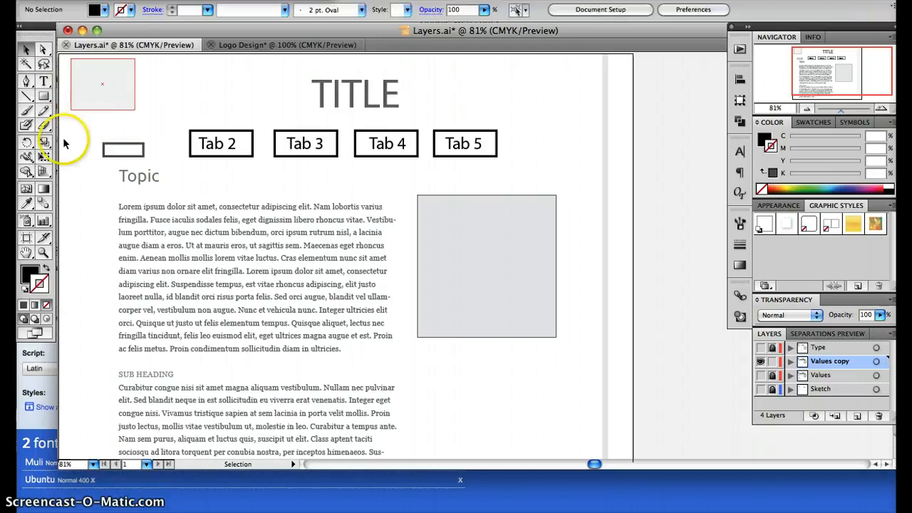
left_click(44, 80)
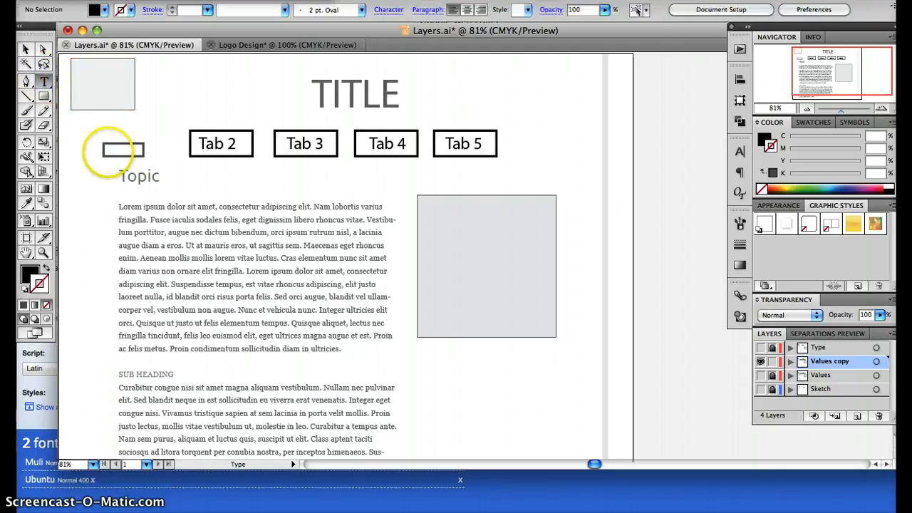
left_click(123, 150)
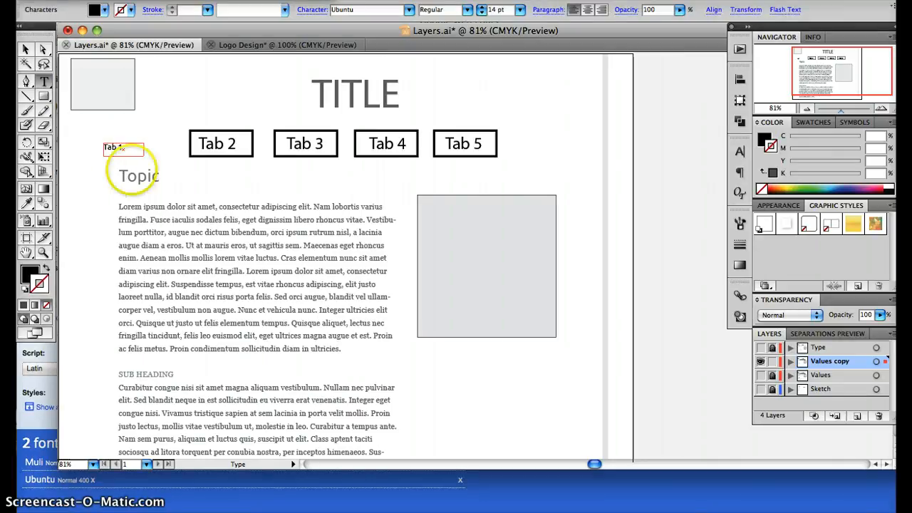
Step: Set the size of the new Tab 1 text to 18 pt
left_click(126, 152)
left_click_drag(126, 151, 107, 152)
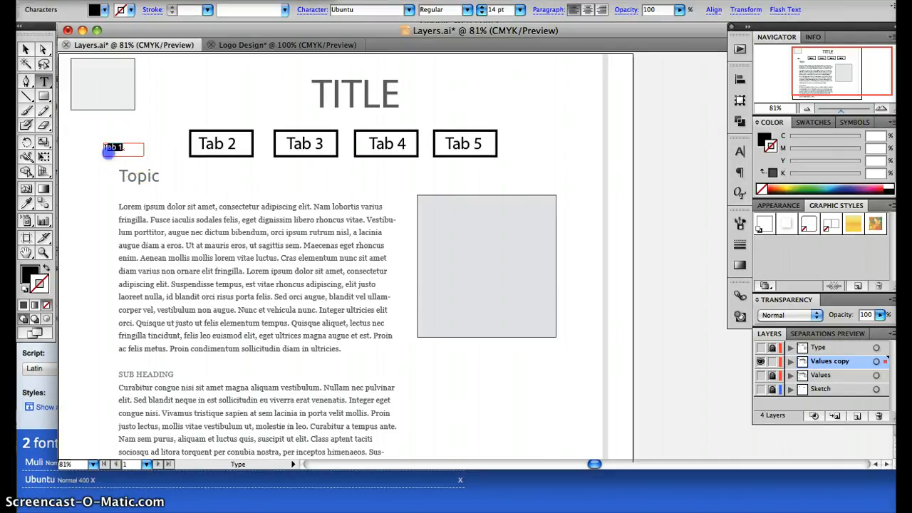
left_click(520, 12)
left_click(522, 6)
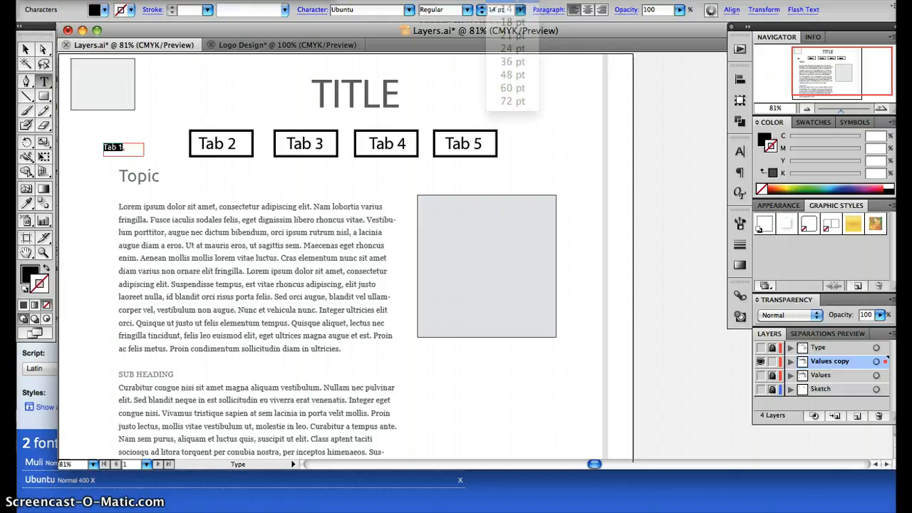
left_click(521, 9)
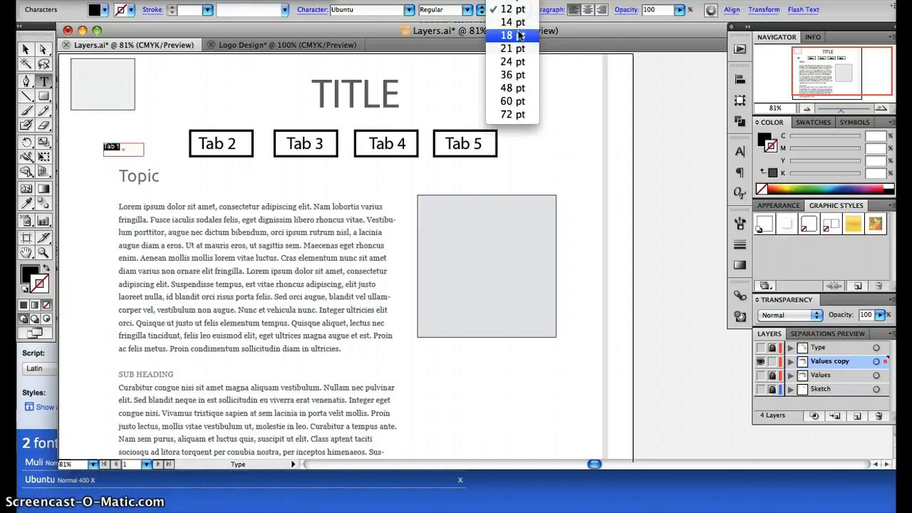
left_click(520, 35)
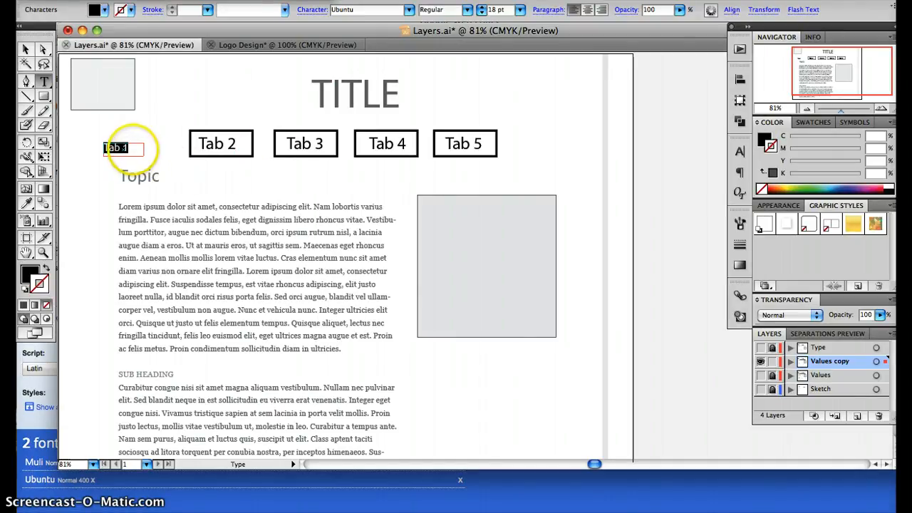
Step: Try a size of 120 pt on the Tab 1 text and undo the change
left_click(127, 148)
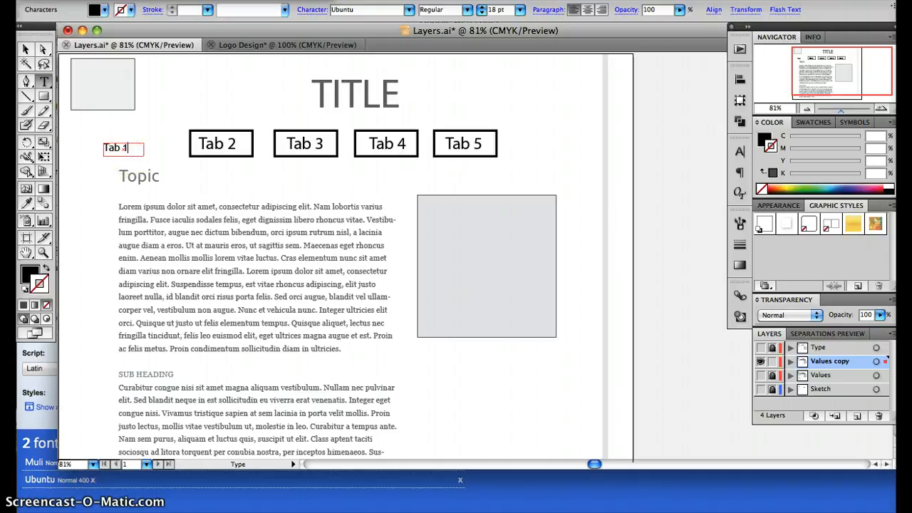
left_click_drag(132, 148, 104, 148)
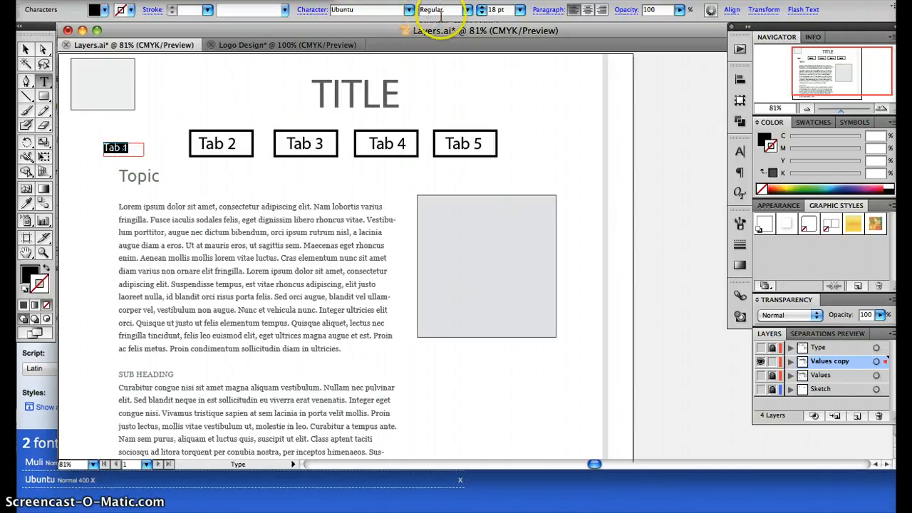
left_click(520, 10)
left_click(514, 10)
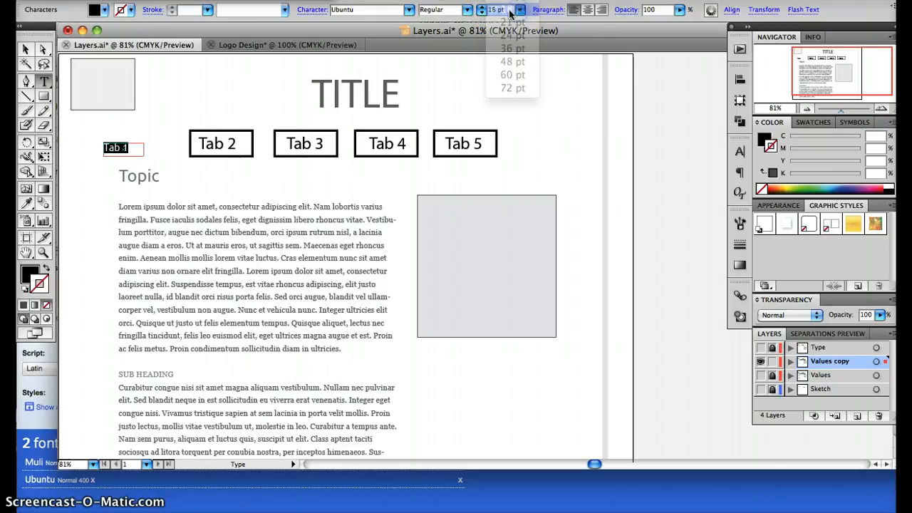
left_click(497, 10)
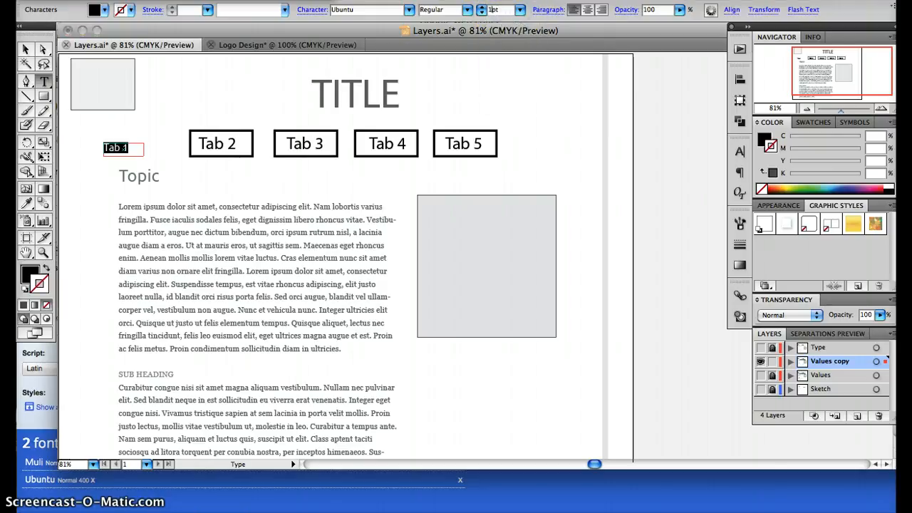
type("120")
key("Return")
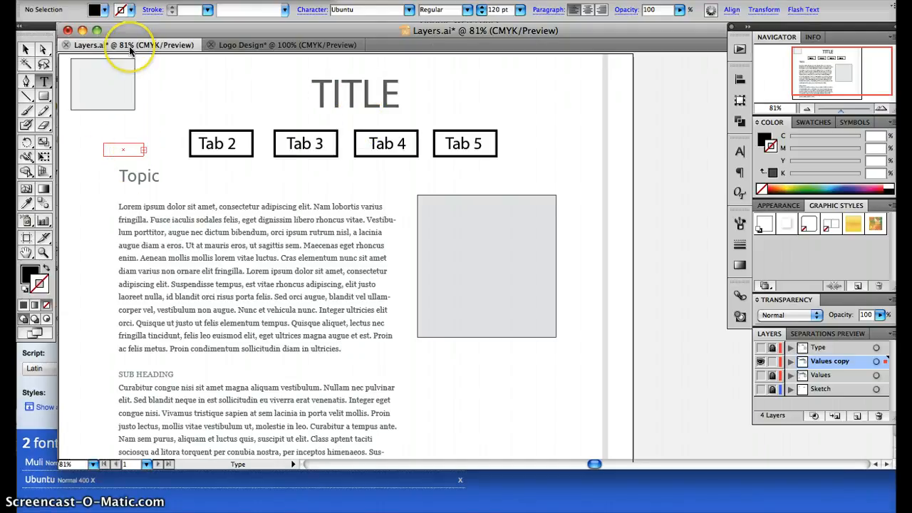
key("super+z")
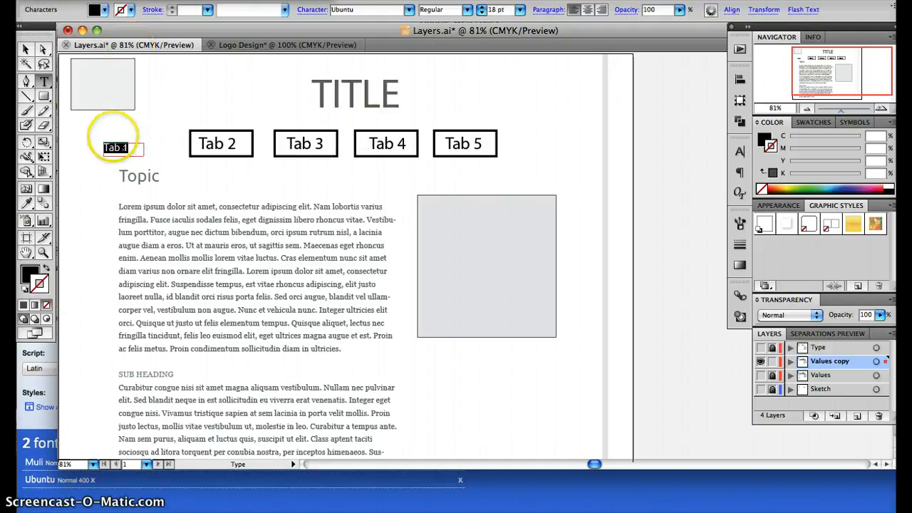
left_click(122, 148)
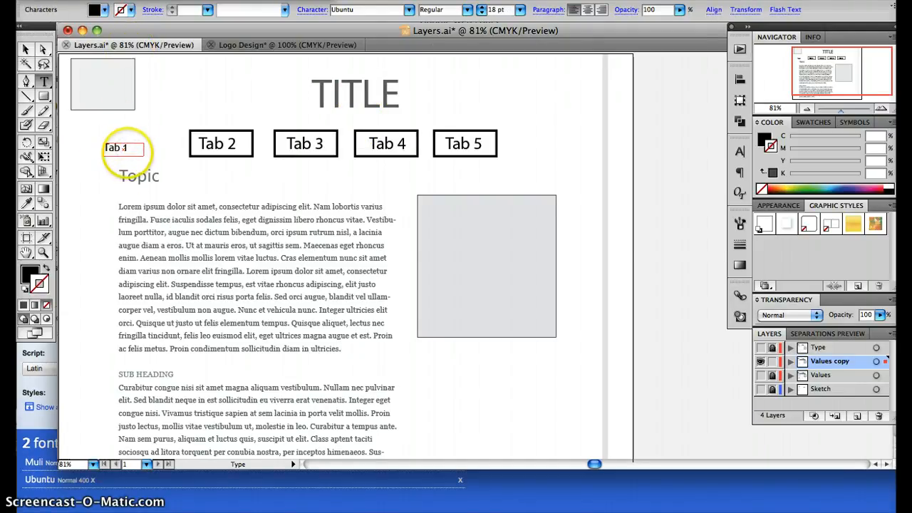
Step: Try a black stroke on the Tab 1 text and undo it
left_click(26, 49)
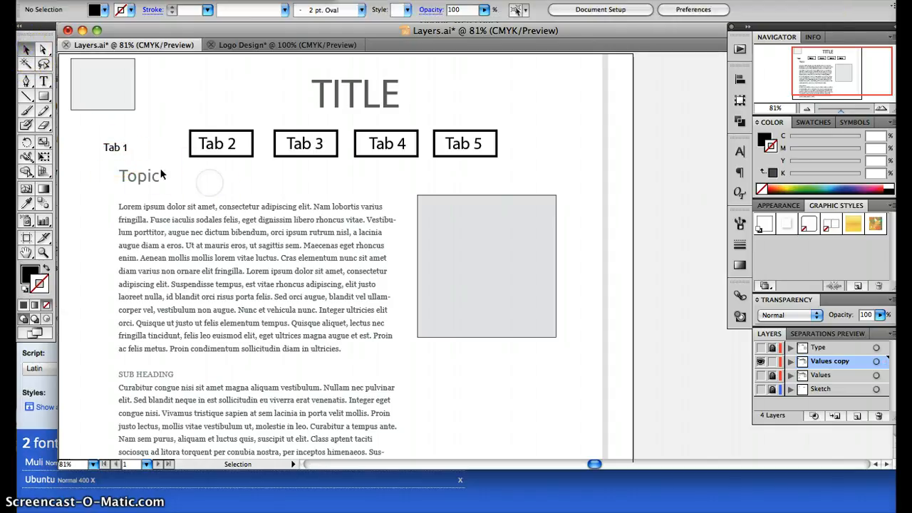
left_click(117, 148)
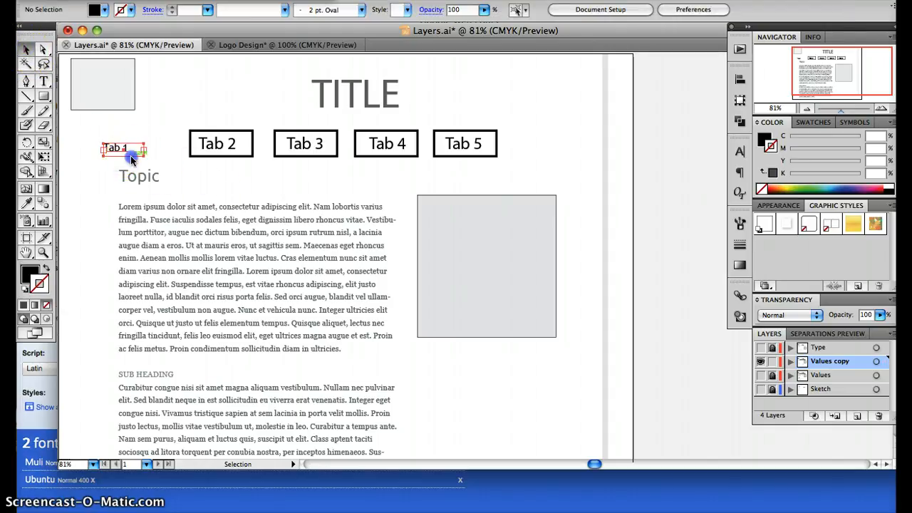
left_click(131, 10)
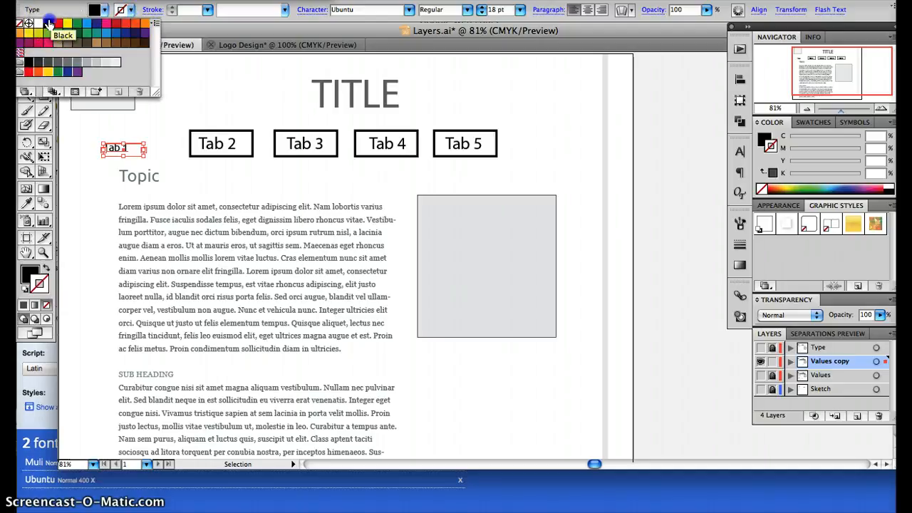
left_click(51, 24)
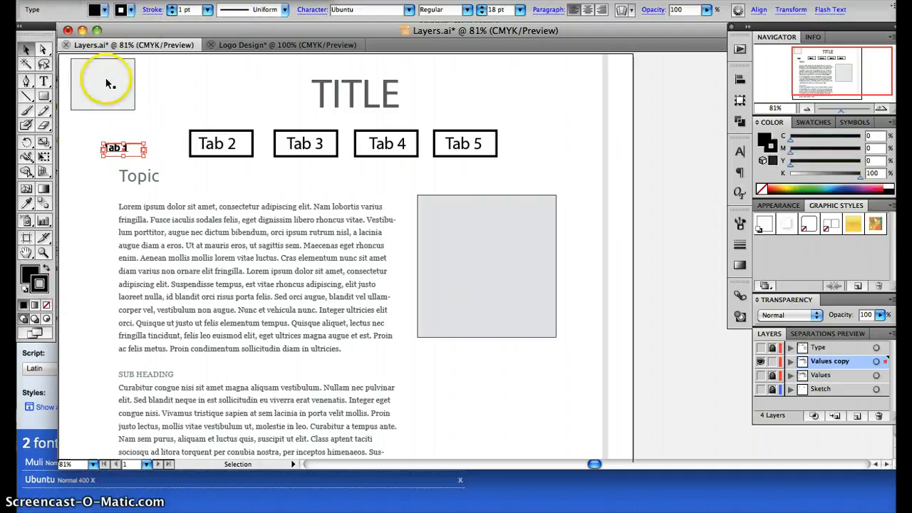
key("super+z")
Step: Apply a black stroke to the Tab 1 text again and delete that text object
left_click(133, 148)
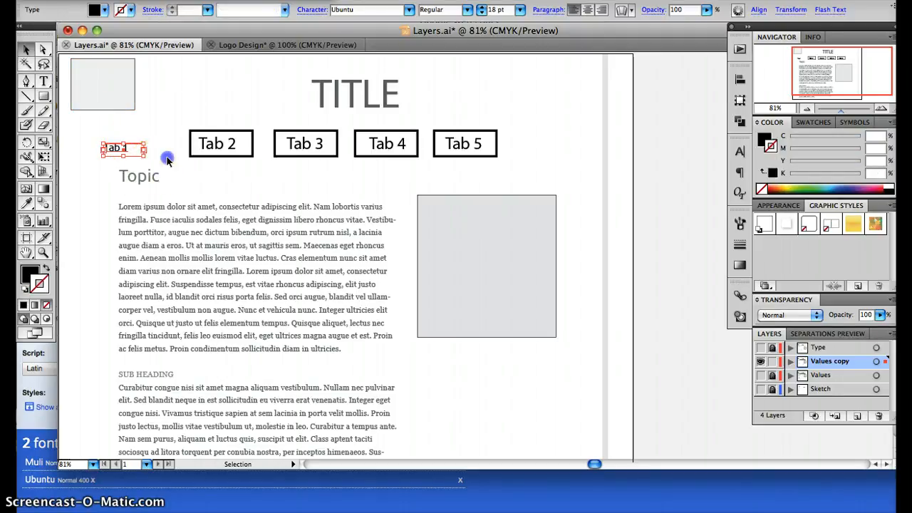
left_click(167, 160)
left_click(126, 155)
left_click(130, 10)
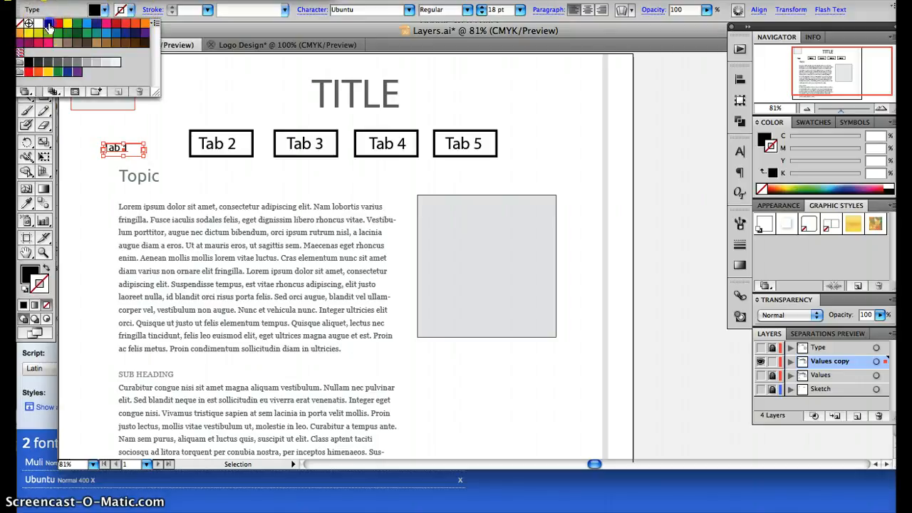
left_click(48, 26)
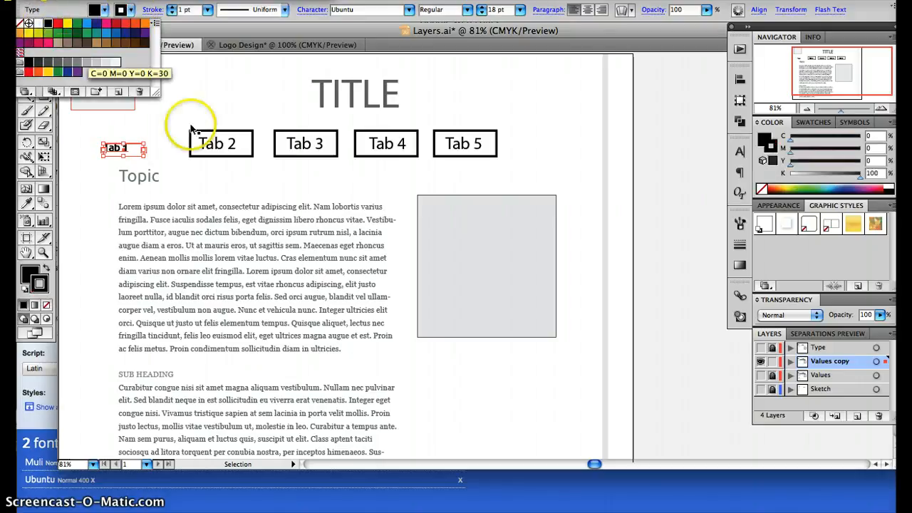
left_click(153, 118)
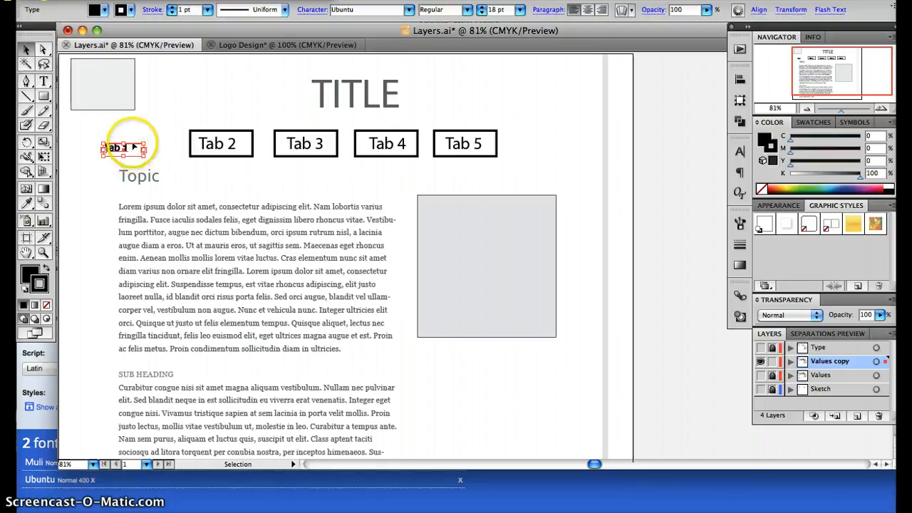
key("Delete")
left_click(128, 147)
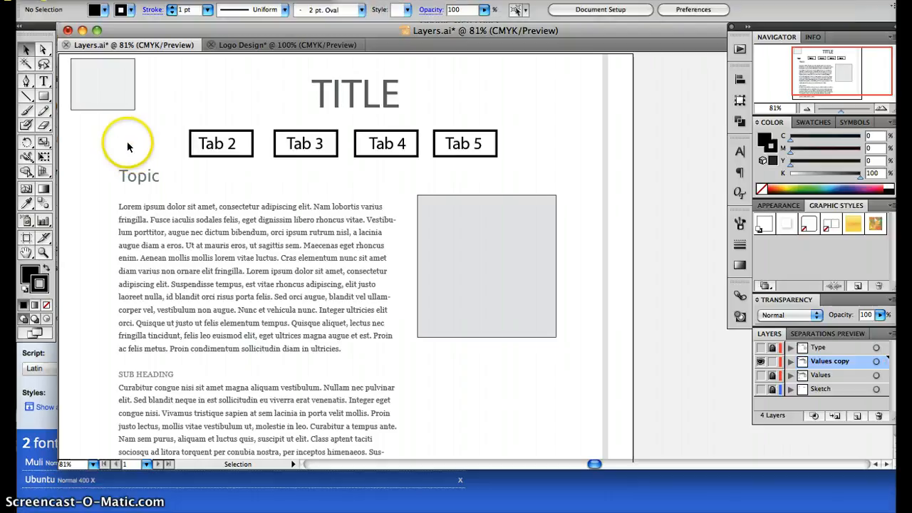
Step: Place a copy of the Tab 2 rectangle above the Topic heading and shrink it to about 60% of its width
left_click(200, 132)
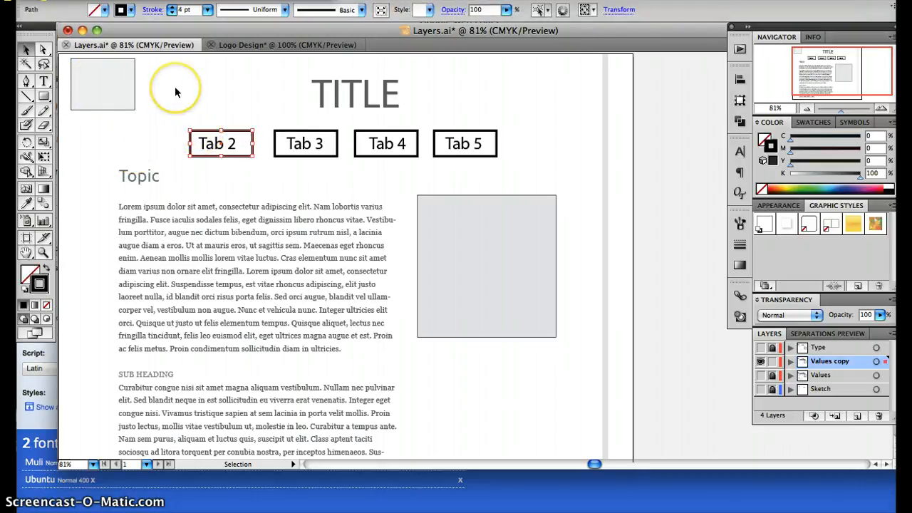
key("a")
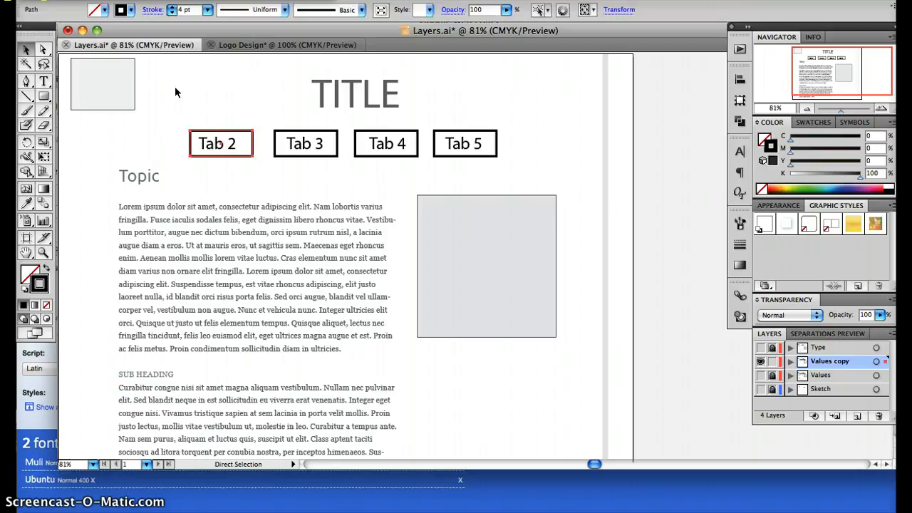
key("super+c")
left_click(169, 123)
key("super+v")
left_click(440, 246)
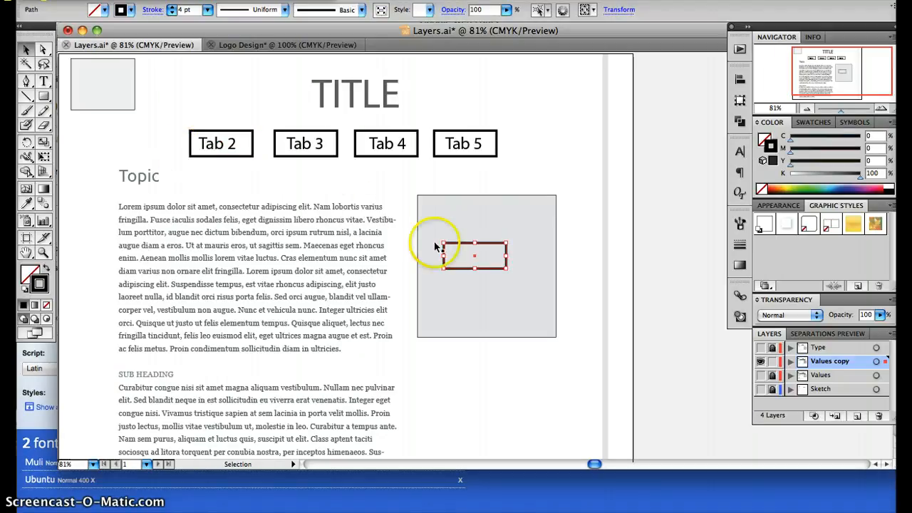
left_click_drag(454, 244, 117, 135)
left_click(93, 131)
Step: Scale the Tab 2 text down to about 21 pt and shrink its rectangle closely around it, to about half its width
left_click(204, 138)
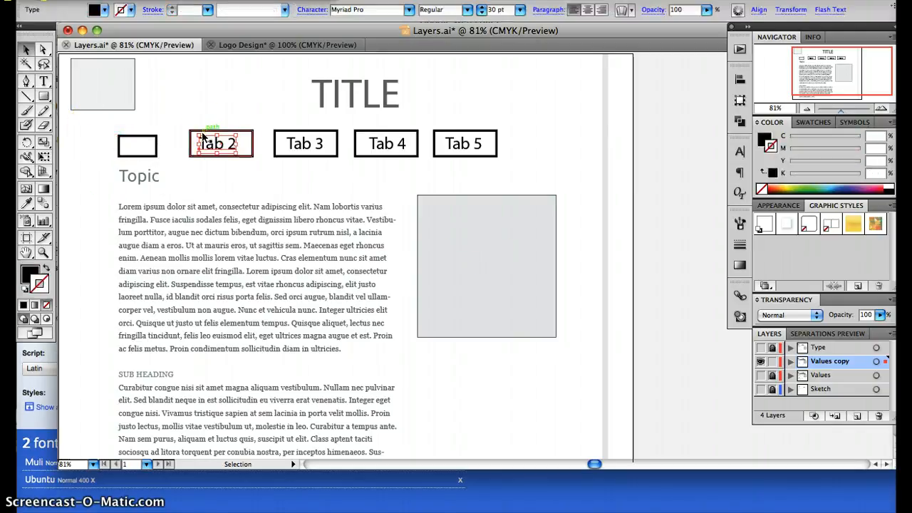
mouse_move(197, 134)
left_mouse_down()
mouse_move(226, 141)
mouse_move(189, 131)
mouse_move(208, 134)
left_mouse_up()
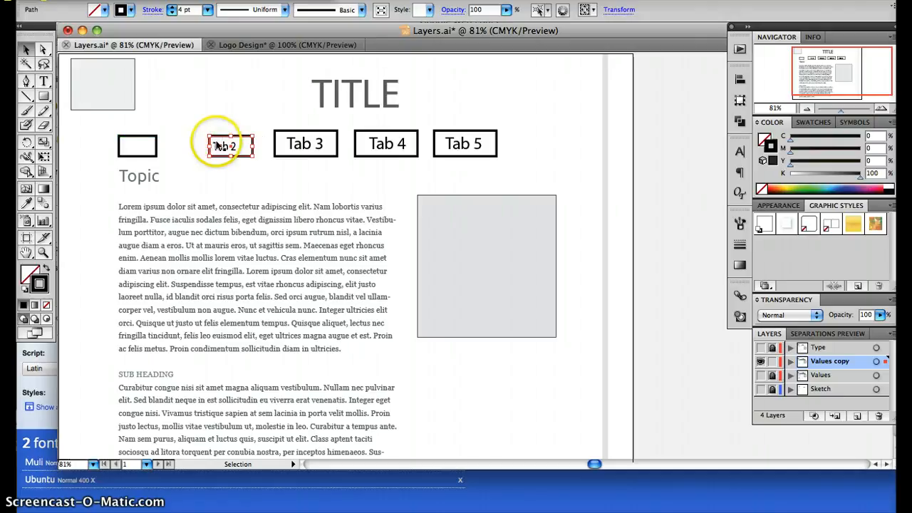
left_click_drag(251, 156, 240, 153)
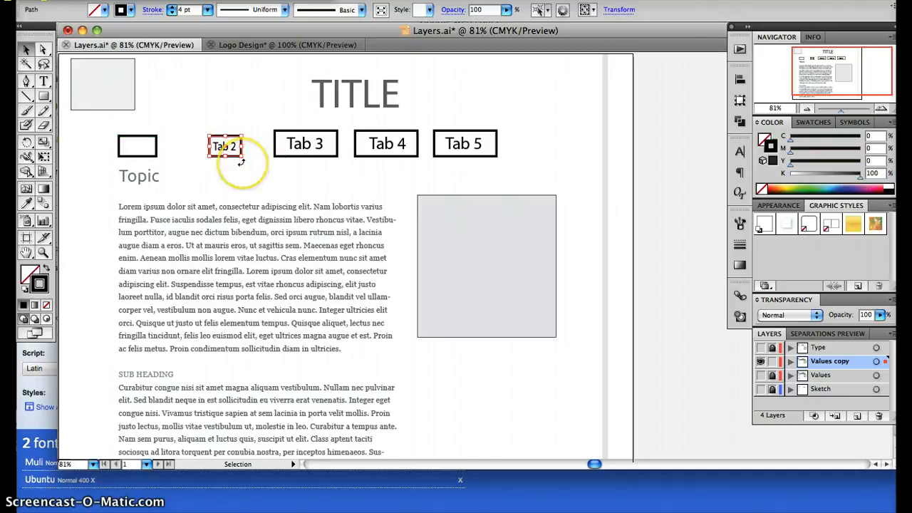
Step: Set the stroke of the Tab 2 rectangle to the 70% black gray swatch
left_click(131, 11)
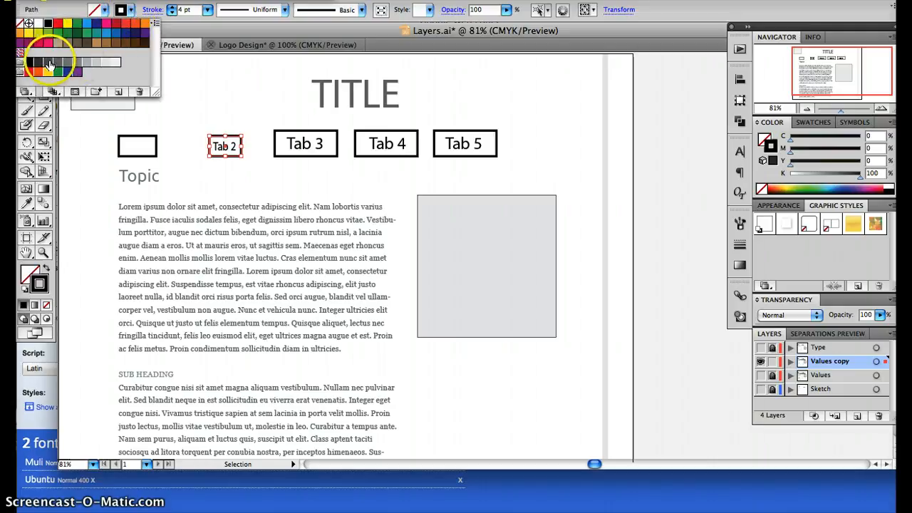
left_click(55, 65)
left_click(219, 186)
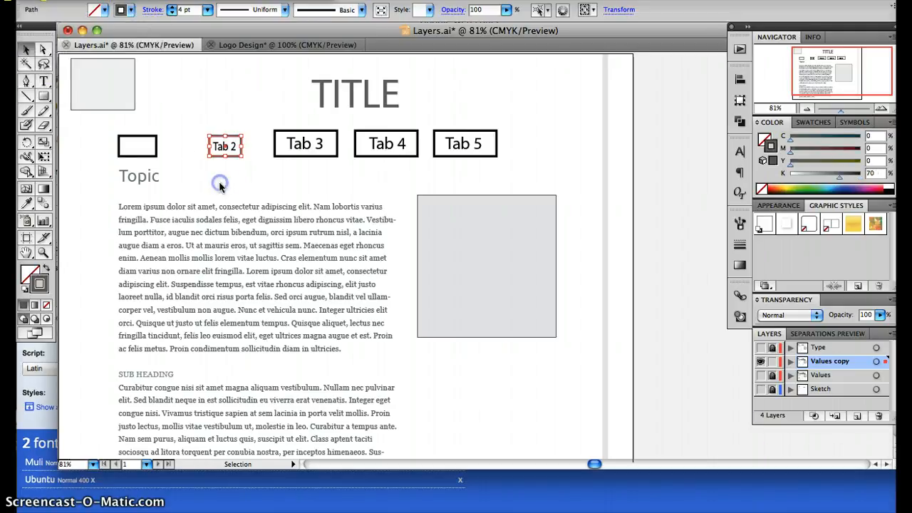
Step: Change the fill of the Tab 2 text to a dark gray swatch
left_click(224, 154)
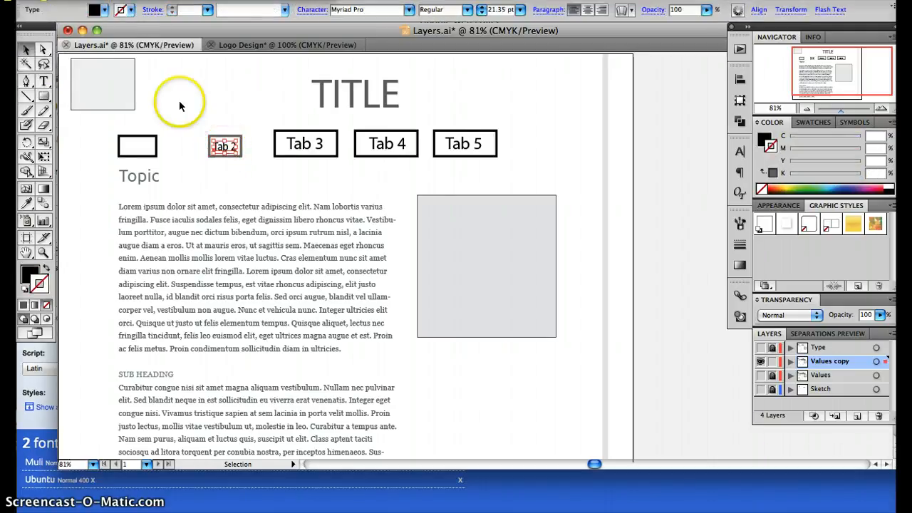
left_click(106, 10)
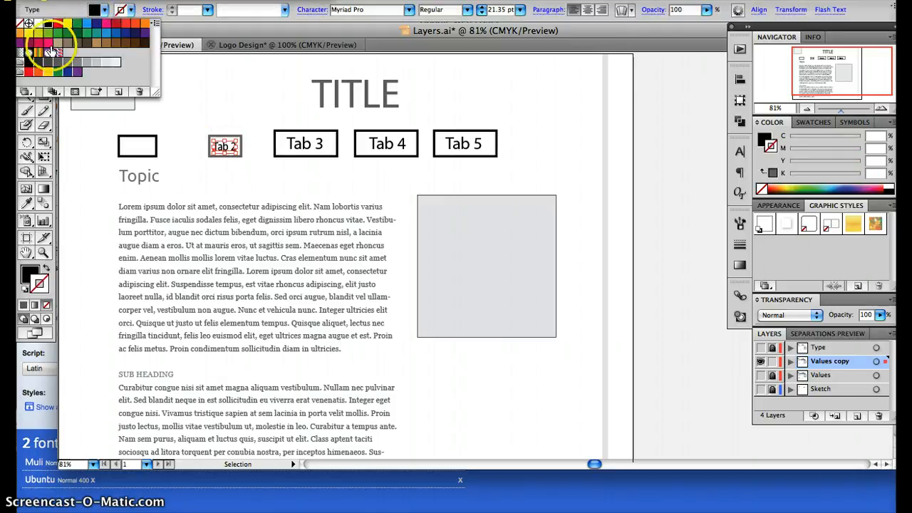
left_click(47, 63)
left_click(188, 164)
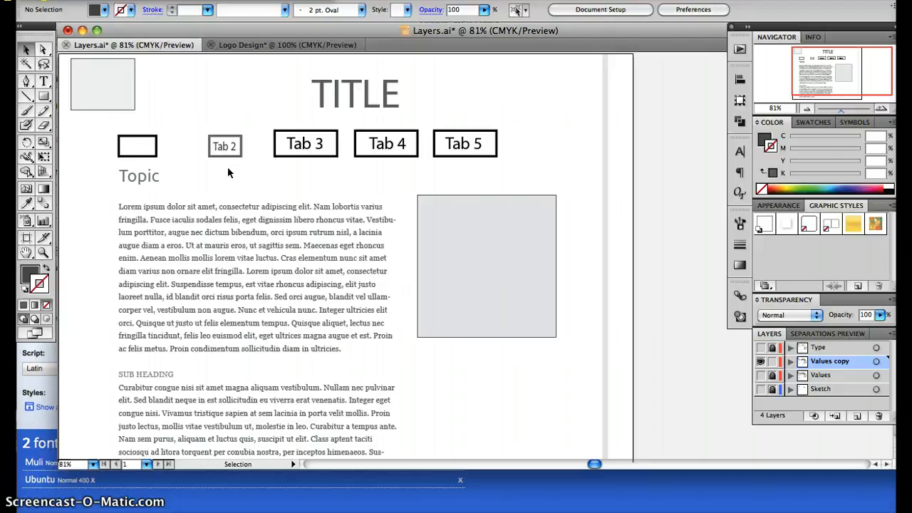
left_click(225, 149)
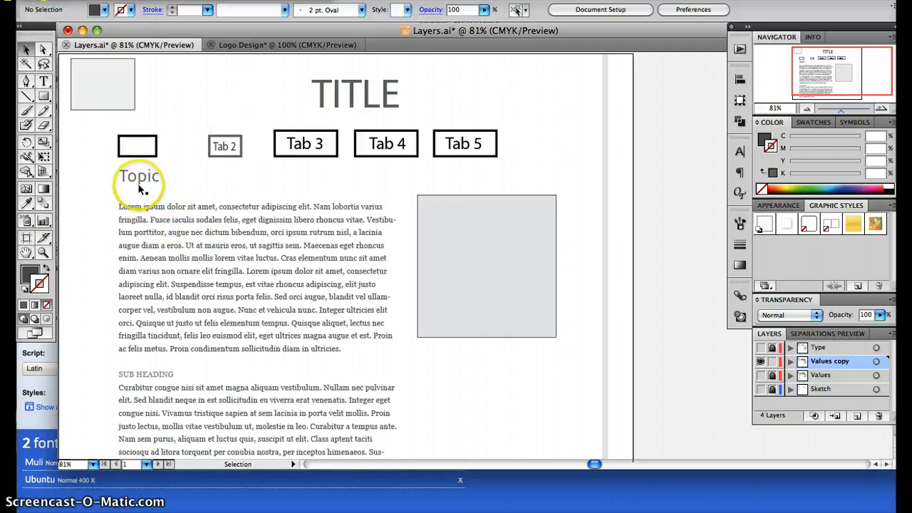
Step: Set the font of the SUB HEADING line in the body text to Ubuntu
left_click(130, 377)
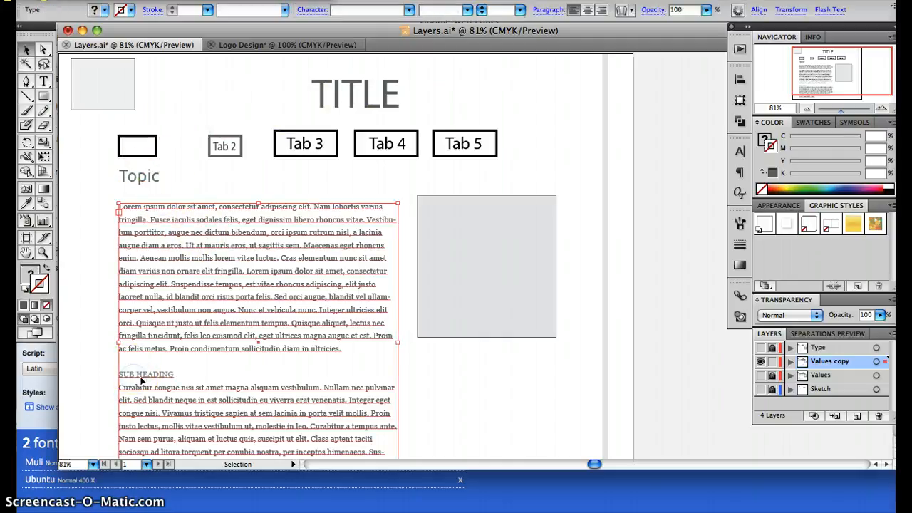
left_click(45, 82)
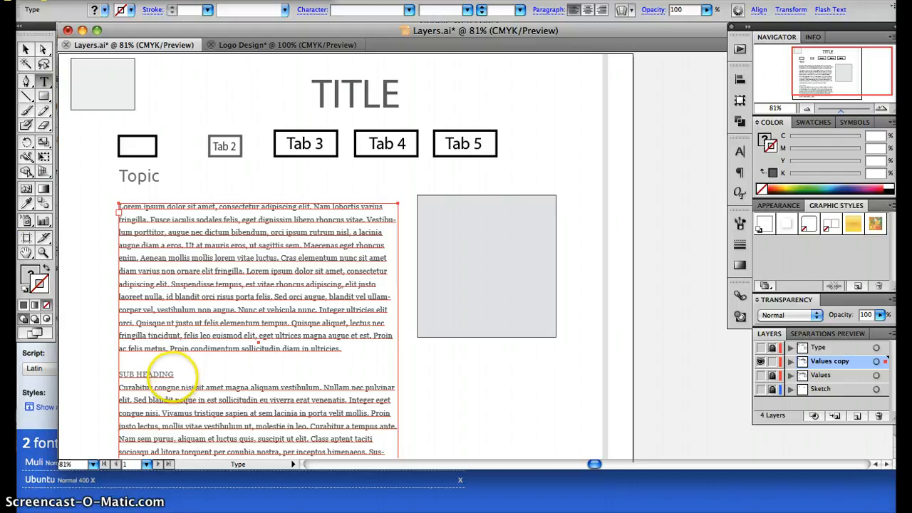
left_click(172, 376)
left_click_drag(172, 375, 115, 376)
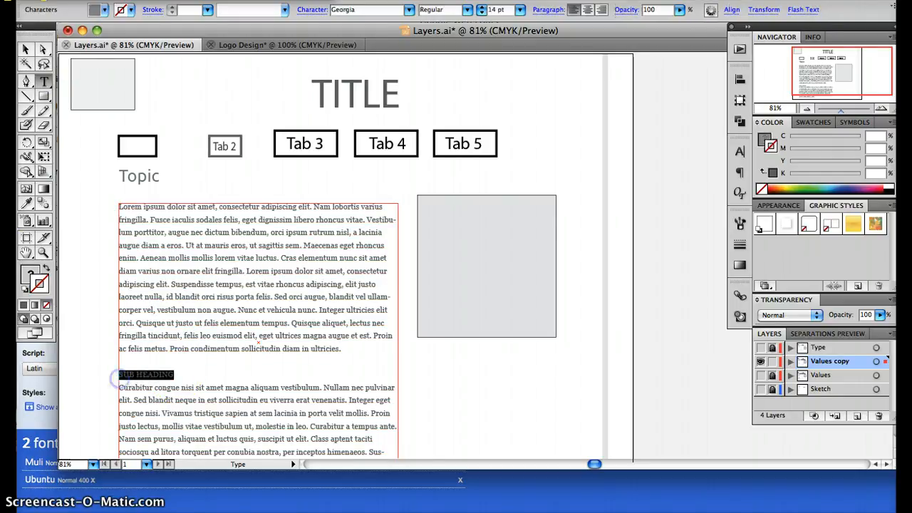
left_click(383, 11)
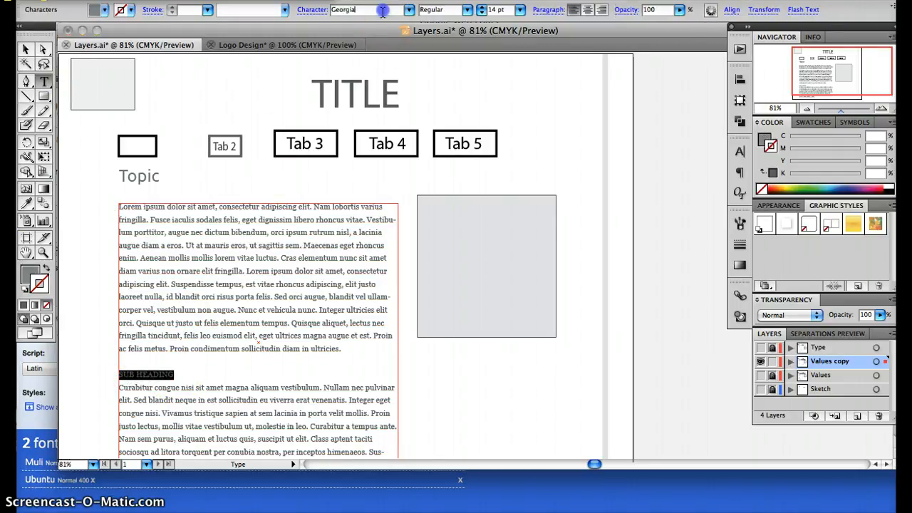
double_click(383, 9)
key("Return")
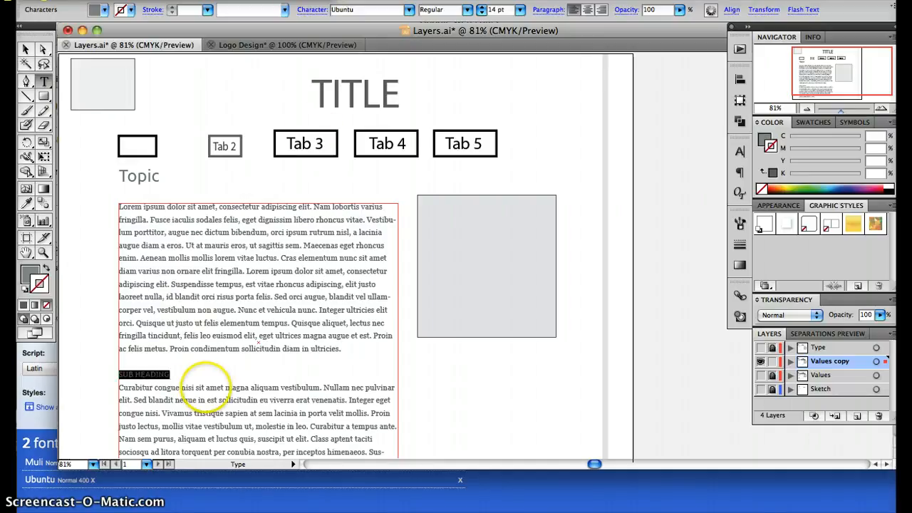
left_click(205, 387)
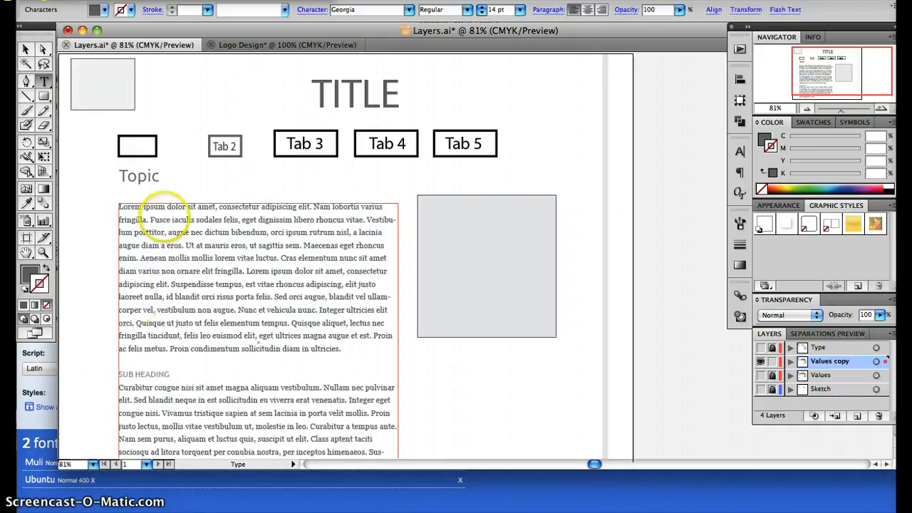
Step: Set the font of the TITLE text to Ubuntu
left_click(374, 93)
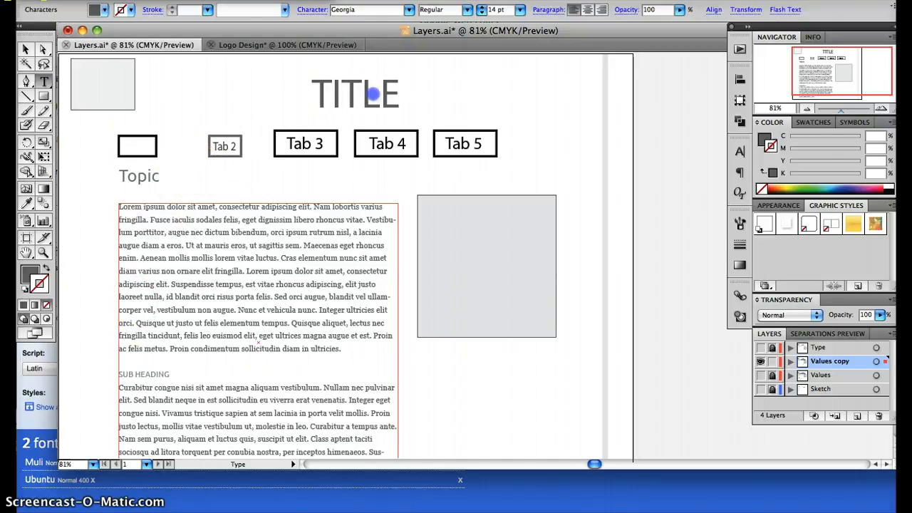
double_click(374, 93)
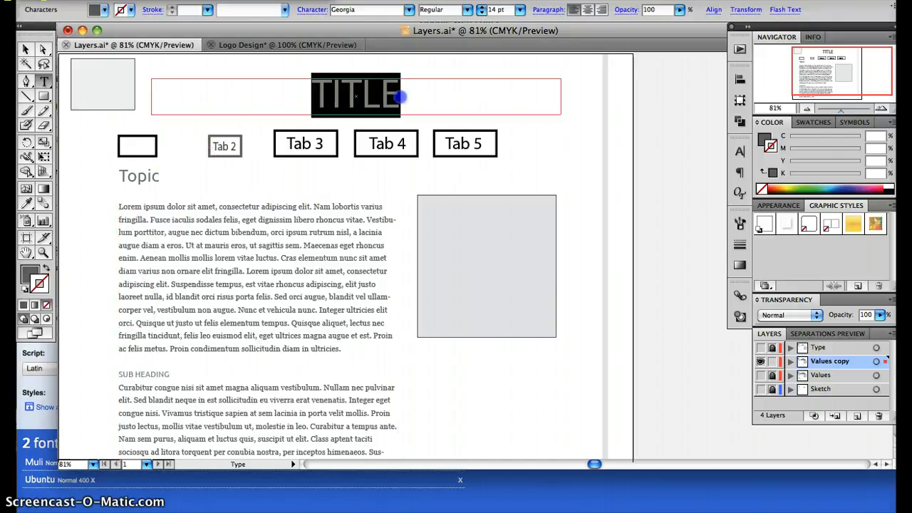
left_click(386, 10)
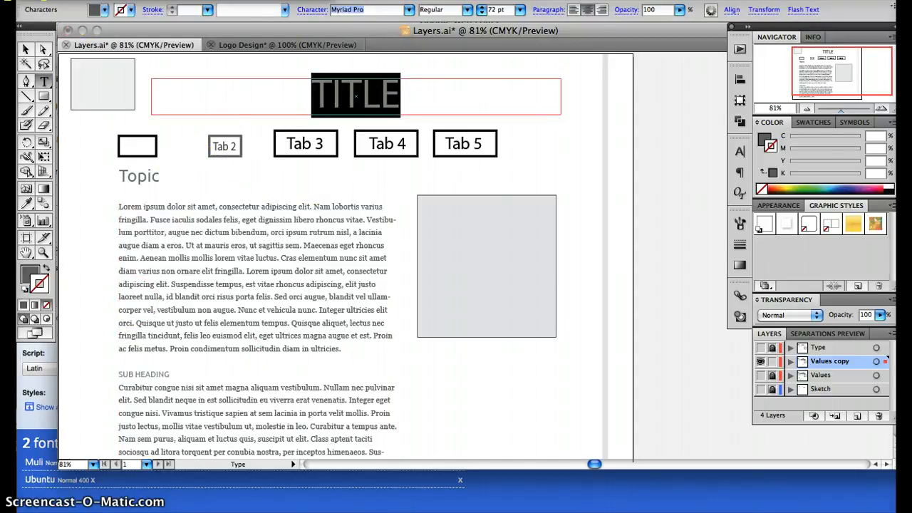
type("Ubuntu")
key("Return")
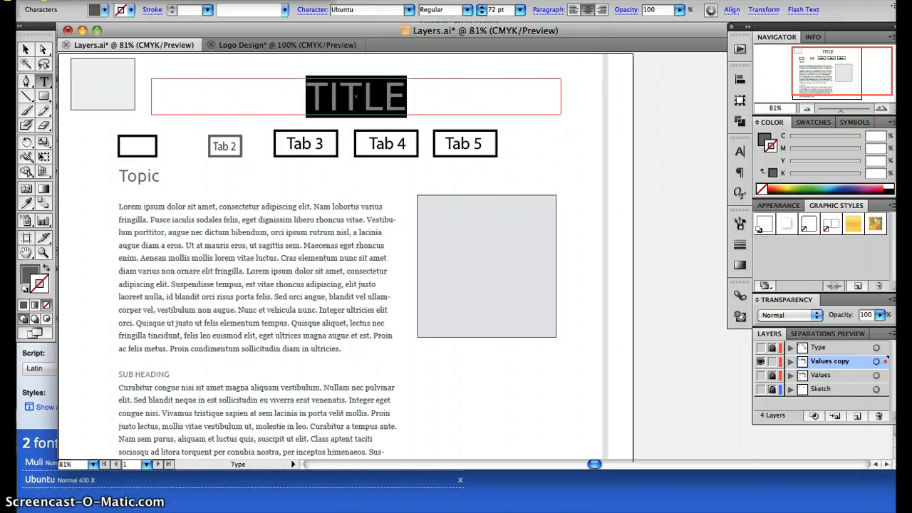
left_click(468, 97)
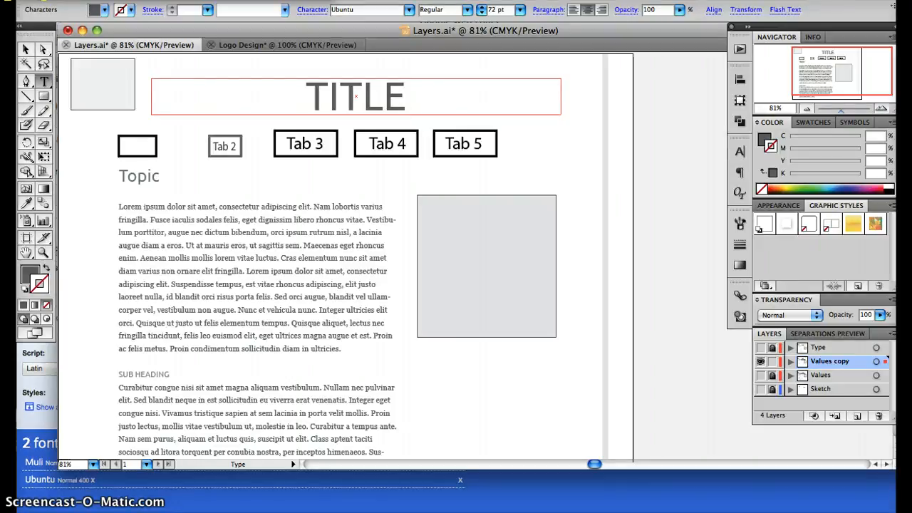
left_click(337, 251)
left_click(293, 180)
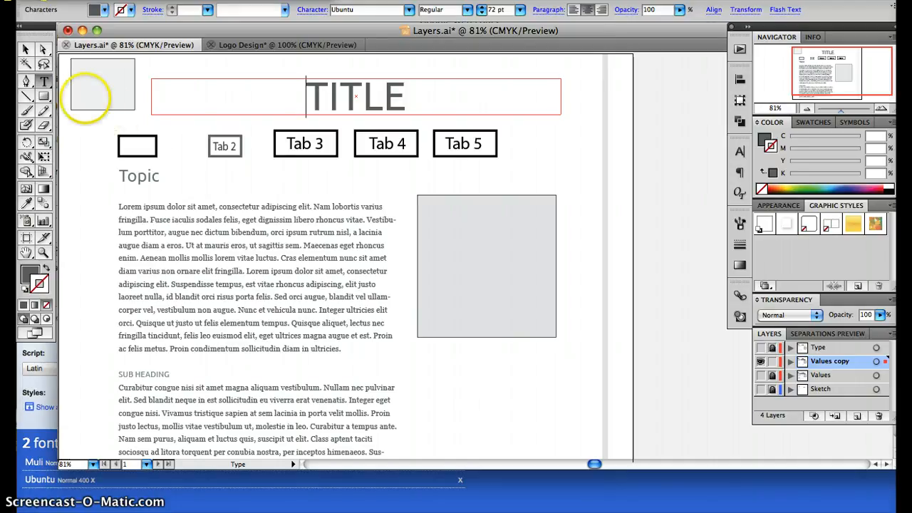
Step: Draw a small upward-pointing triangle with the Pen tool beneath the Tab 2 box
left_click(25, 81)
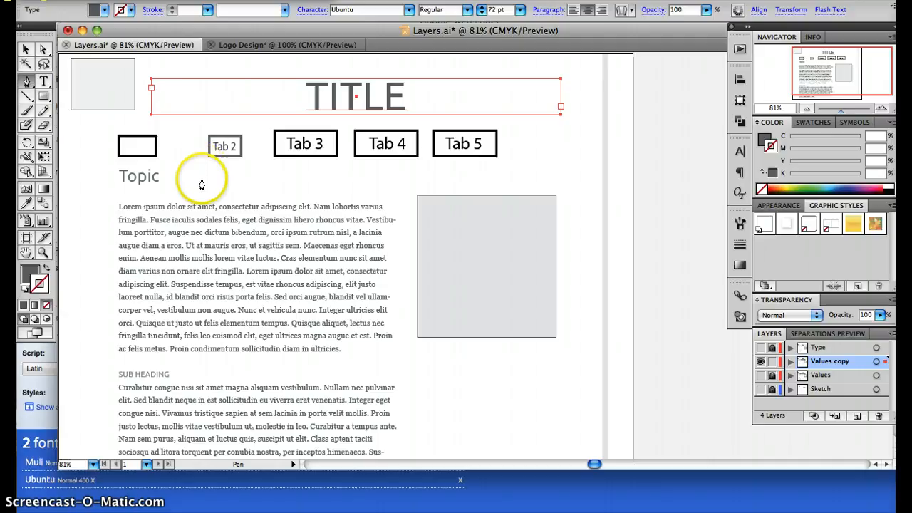
left_click_drag(201, 179, 231, 184)
left_click(217, 162)
Step: Scale the triangle down to less than half its size and center it just below the Tab 2 box
left_click(26, 49)
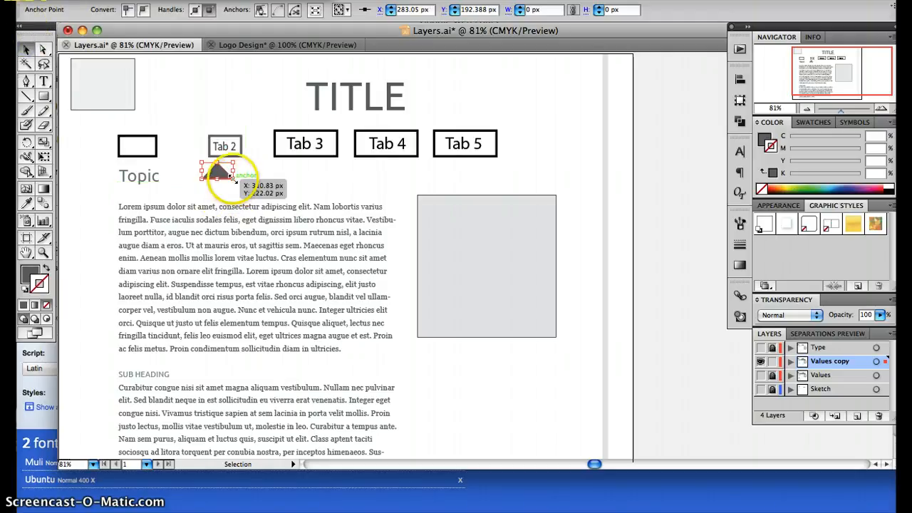
left_click_drag(232, 179, 211, 171)
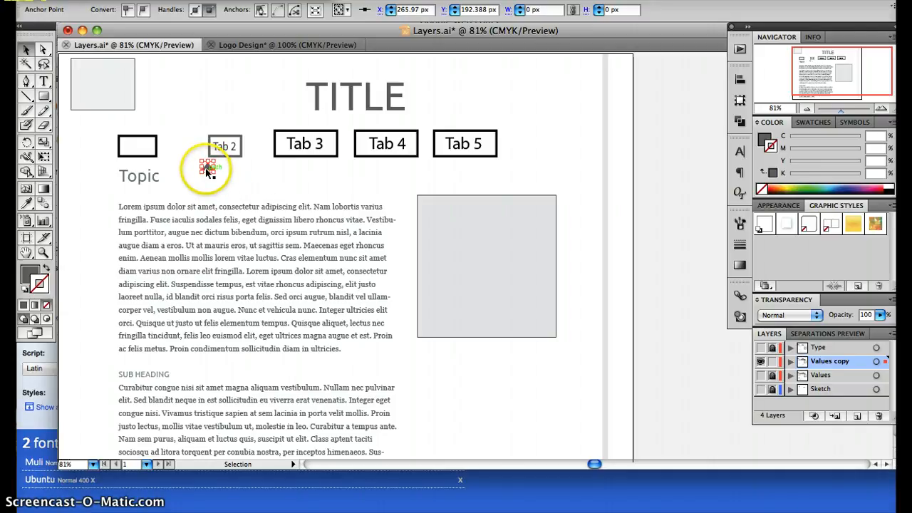
left_click_drag(206, 170, 225, 172)
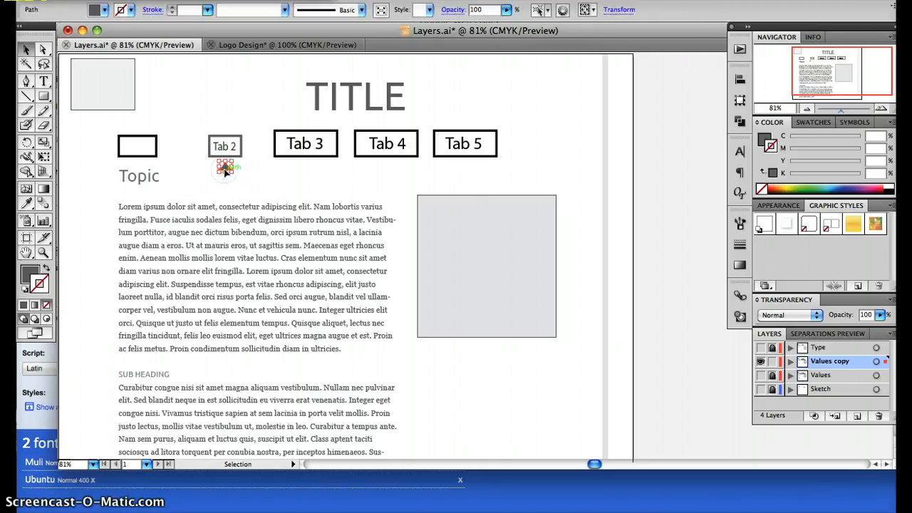
Step: Change the fill of the triangle under Tab 2 to a very light gray swatch and deselect it
left_click(104, 15)
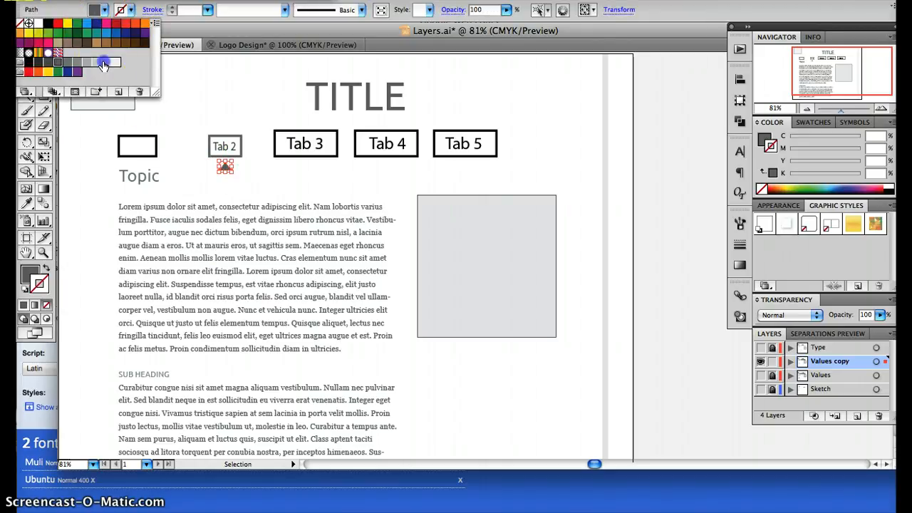
left_click(106, 62)
left_click(275, 170)
left_click(256, 182)
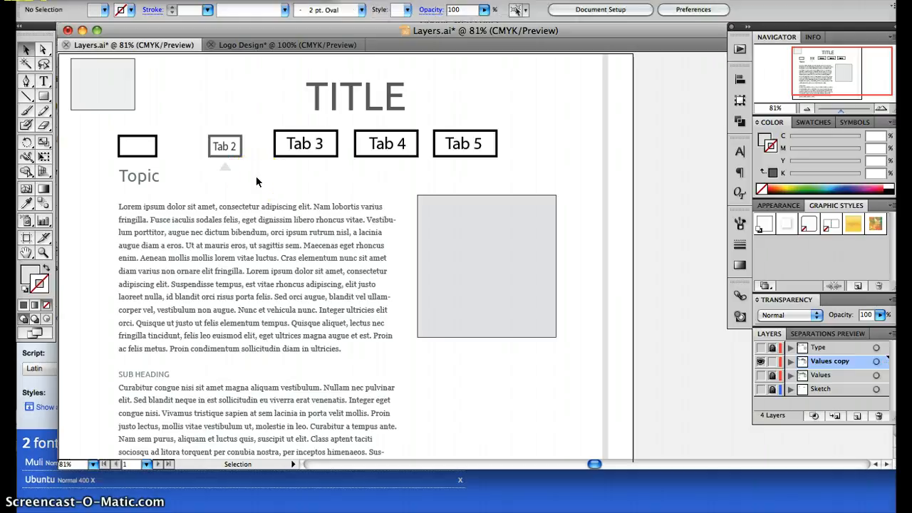
left_click(226, 169)
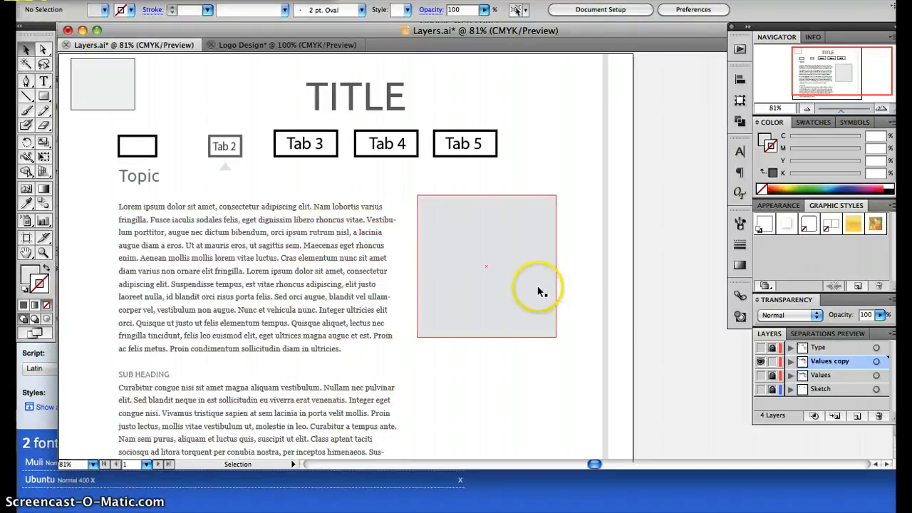
Step: Show and unlock the Type layer, and hide and lock the Values copy layer
left_click(761, 348)
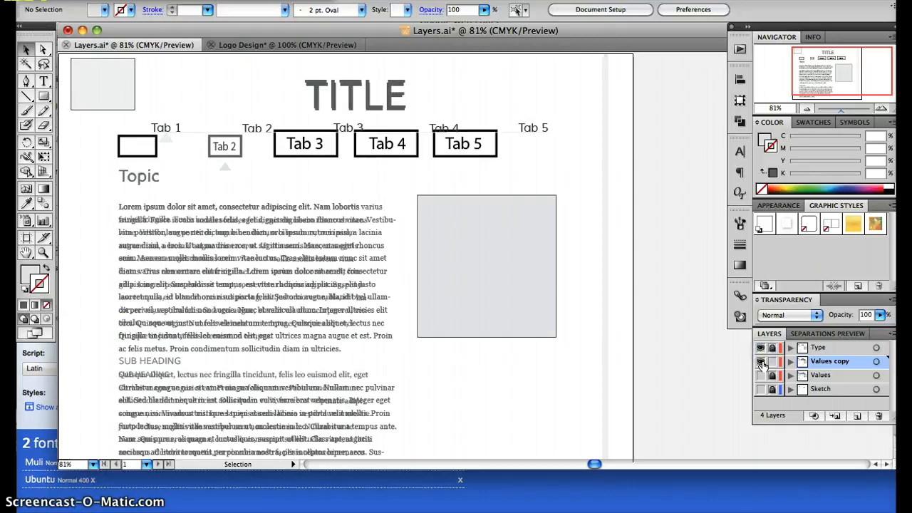
left_click(761, 361)
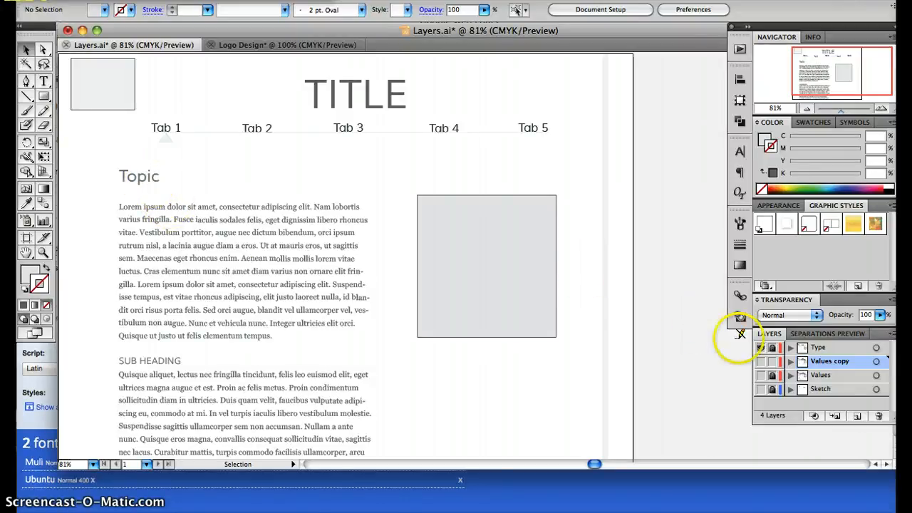
left_click(772, 363)
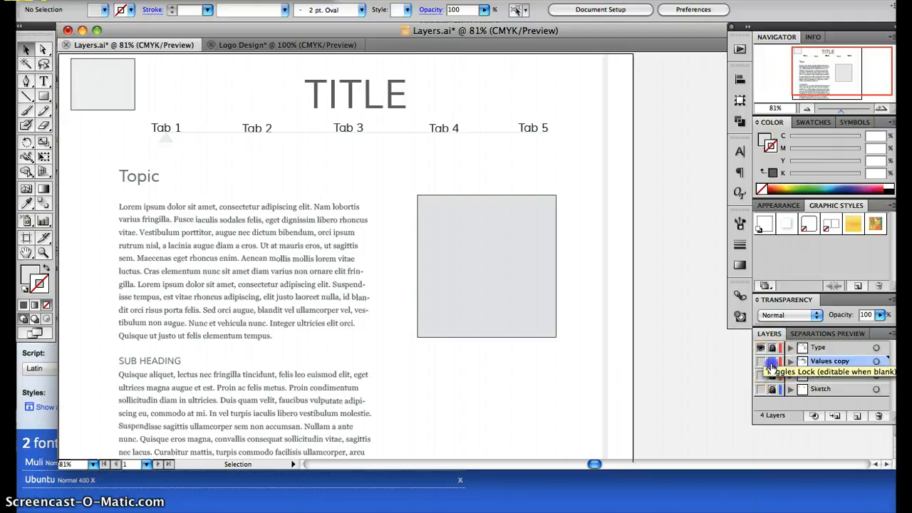
left_click(772, 347)
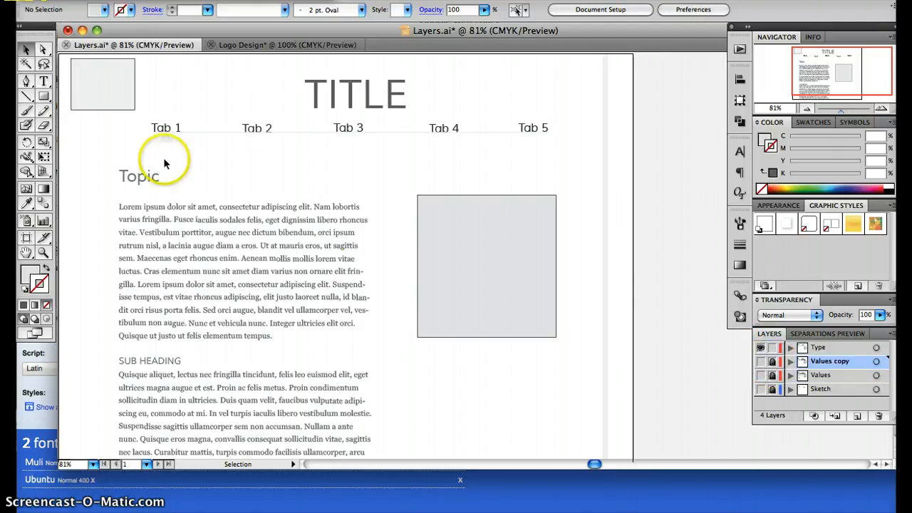
Step: Select the Topic heading text on the Type layer
left_click(143, 176)
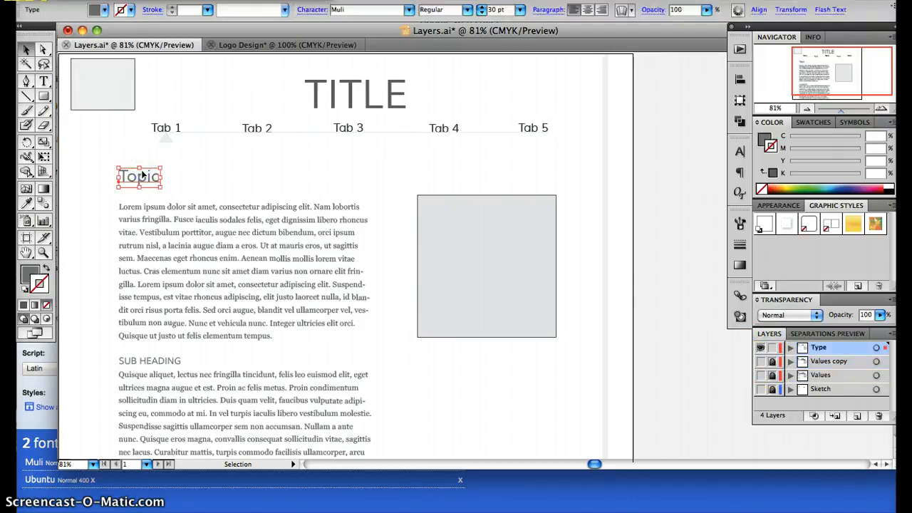
left_click(322, 248, "shift")
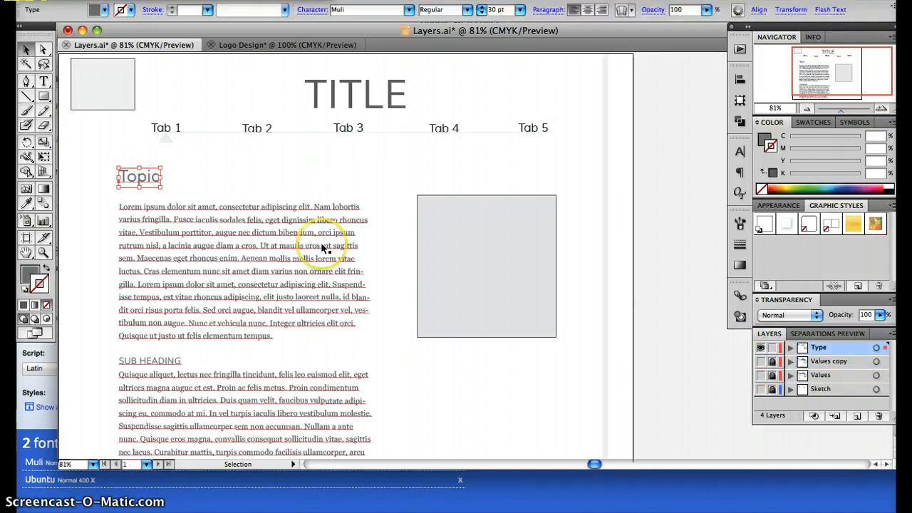
left_click(323, 248, "shift")
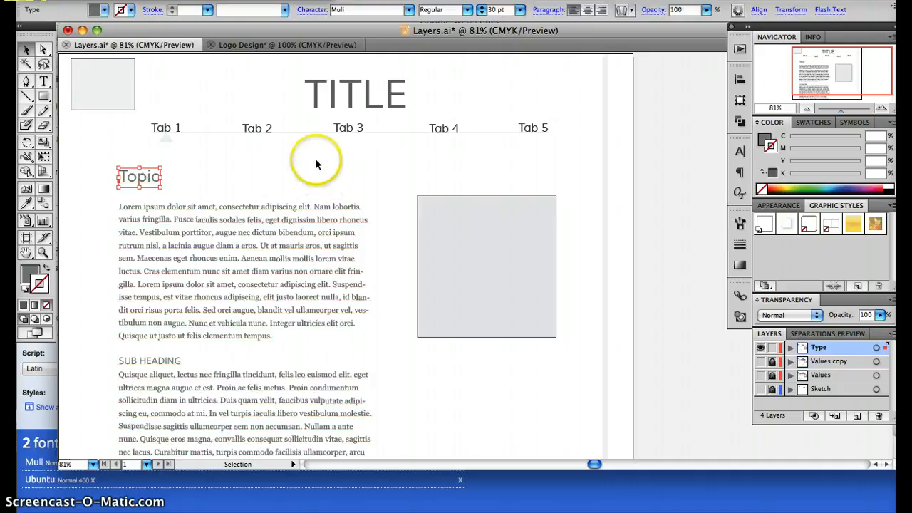
left_click(176, 126, "shift")
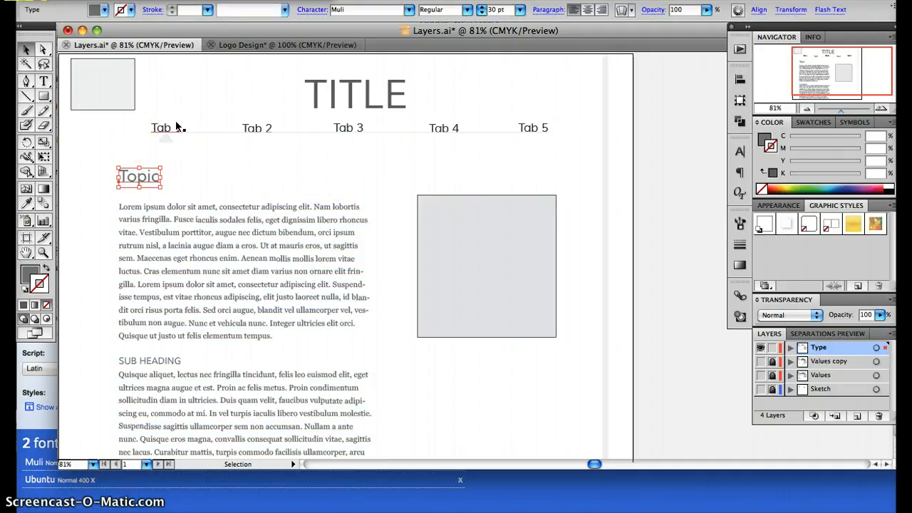